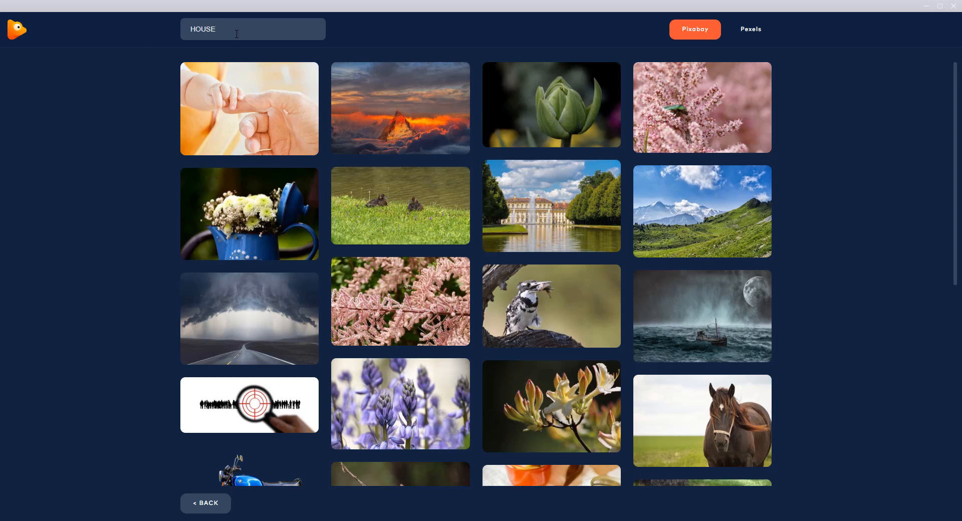
Step: Search Pixabay for HOUSE and use the photo of the suburban house with two garage doors at dusk
key("Return")
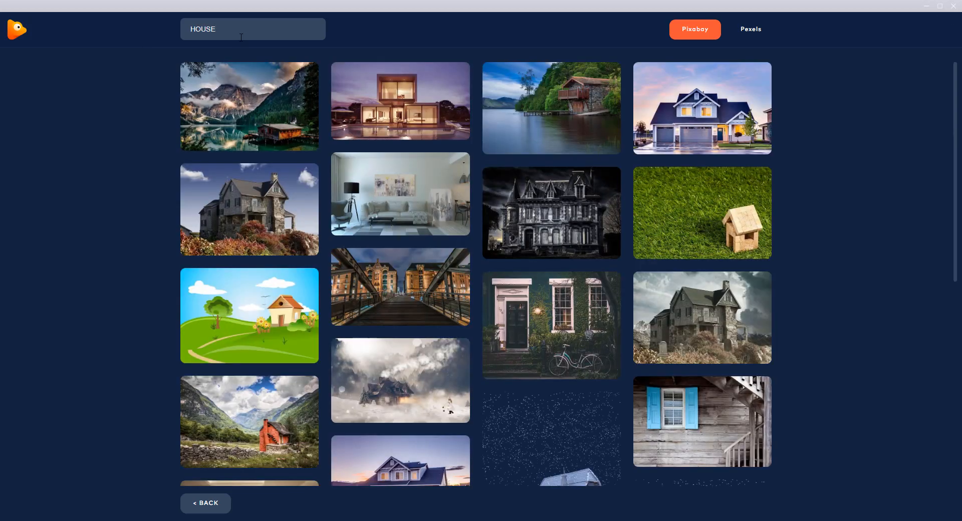
mouse_move(726, 126)
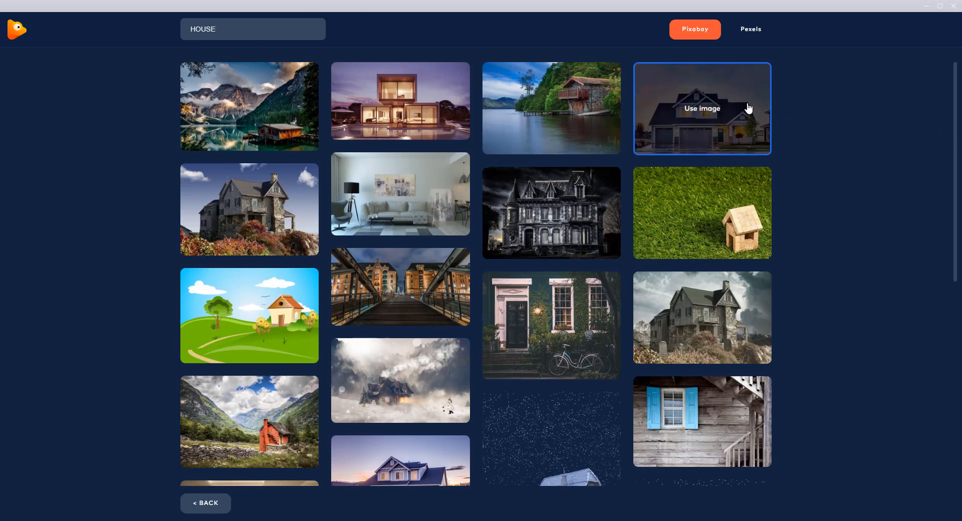
left_click(748, 108)
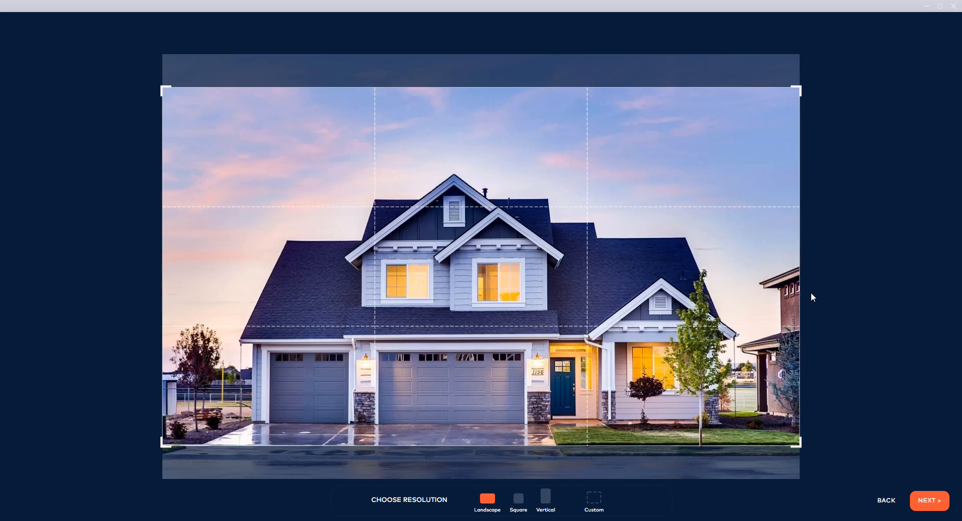
Step: Compare the Square and Vertical crops of the house photo, set the resolution to Landscape and continue to the editor
left_click(519, 498)
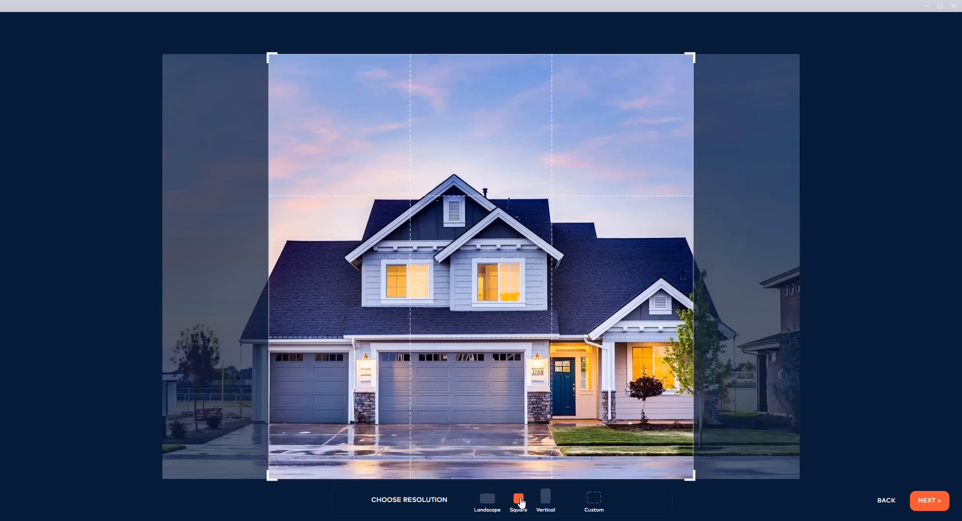
left_click(545, 497)
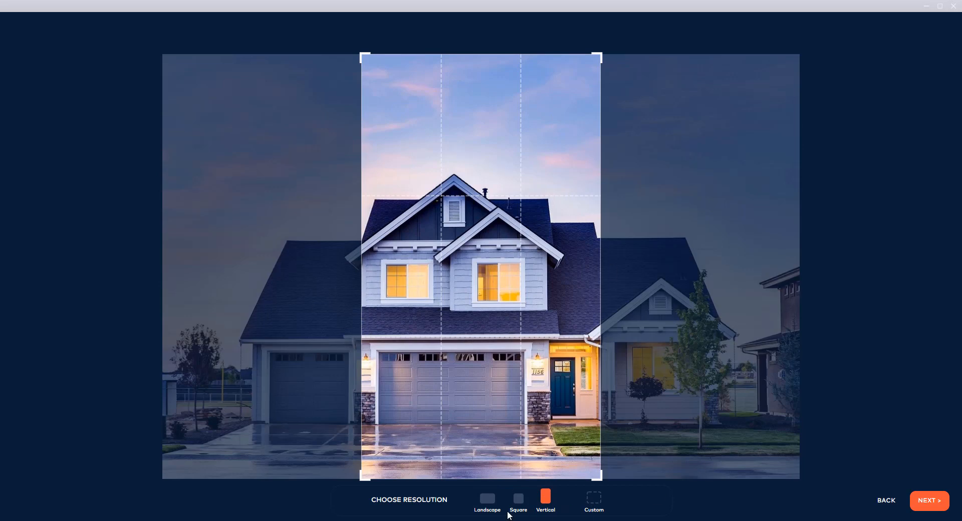
left_click(487, 499)
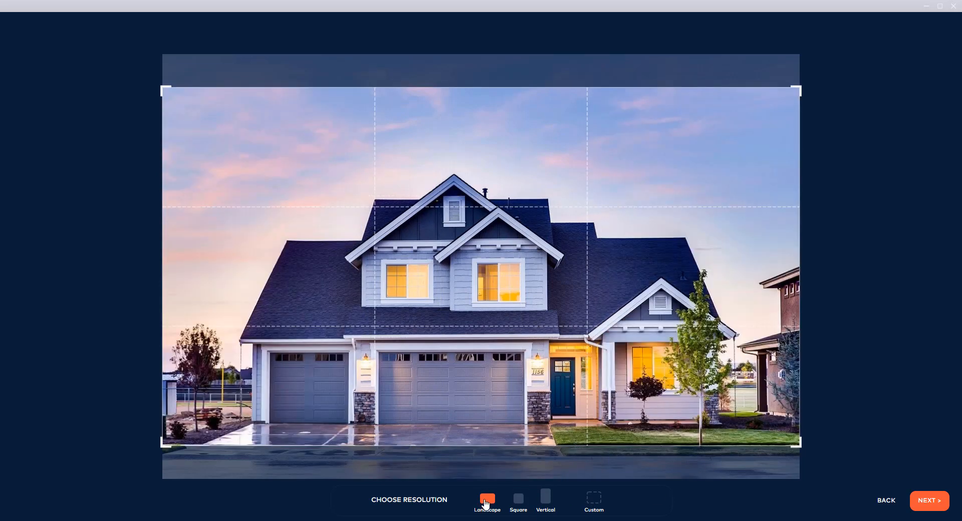
left_click(930, 501)
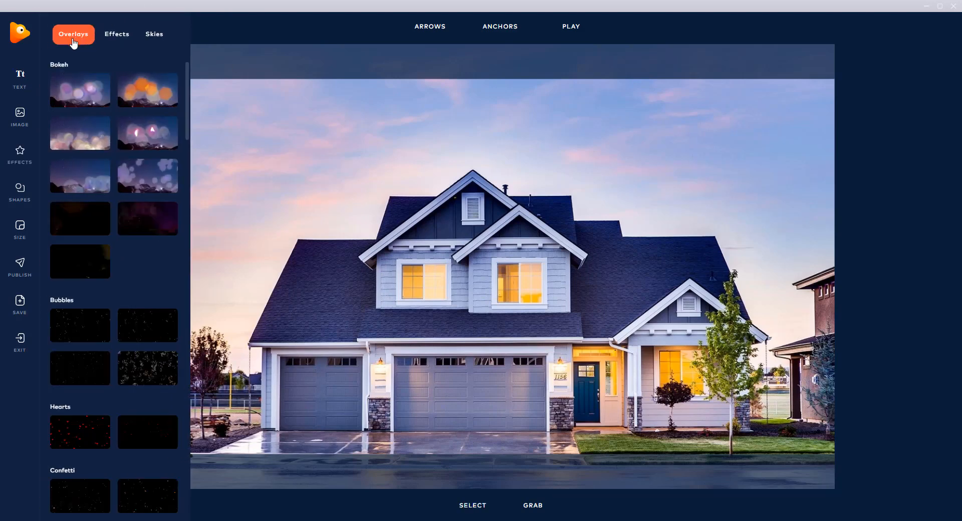
Step: Browse the animated skies and add the one with orange and teal sunset clouds to the house photo
left_click(162, 40)
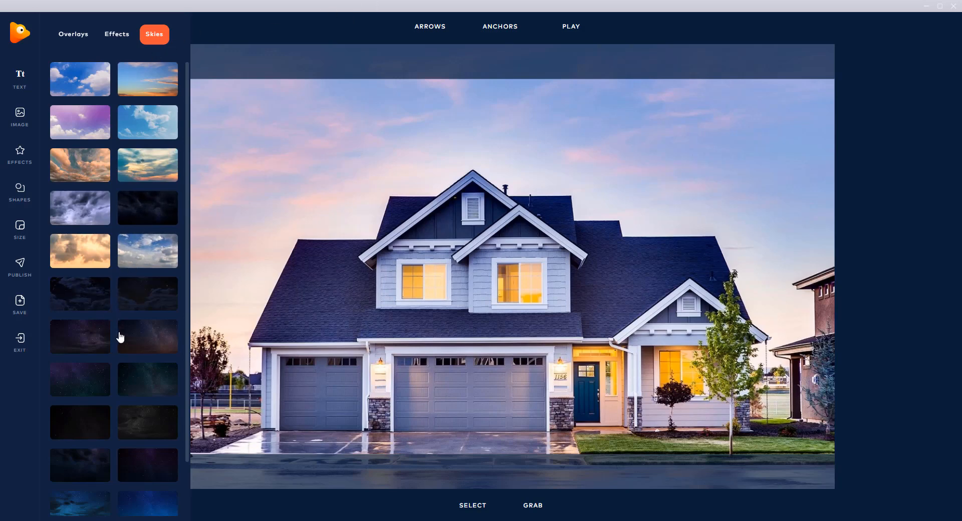
scroll(121, 337, "down", 1)
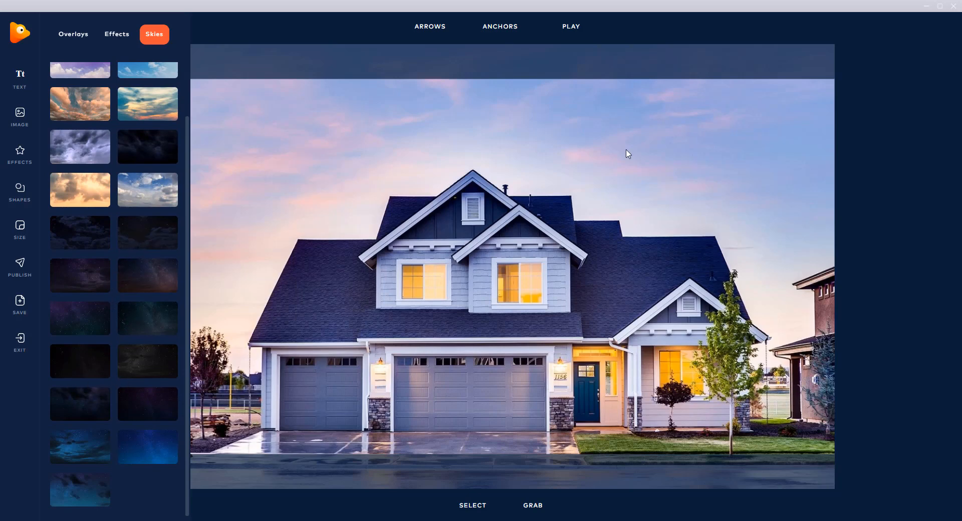
scroll(118, 235, "up", 1)
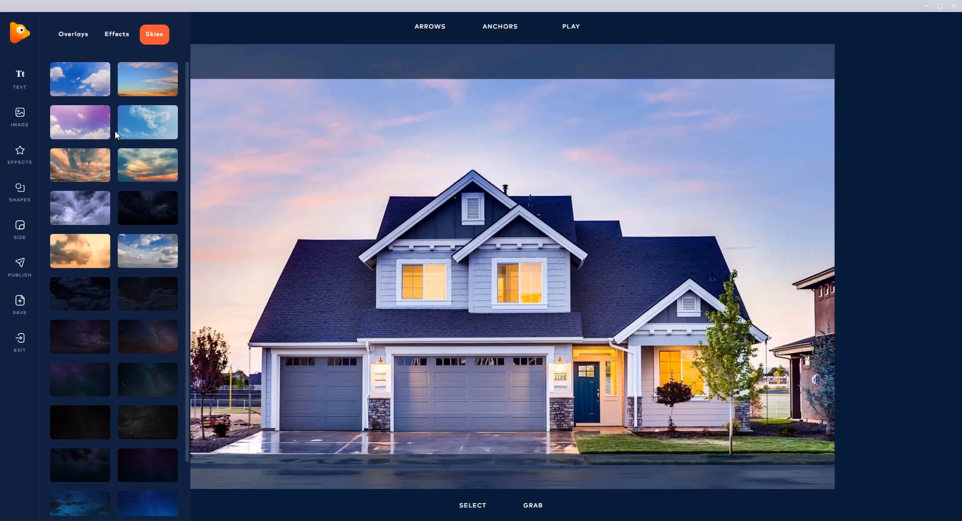
left_click(90, 169)
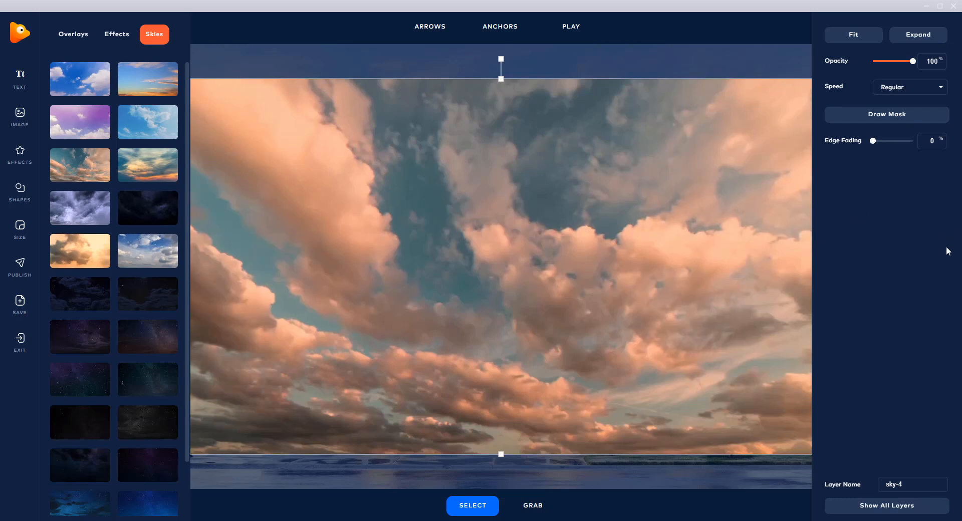
Step: Start a mask on the sky layer and paint the upper part of the sky with pencil size 30
left_click(906, 121)
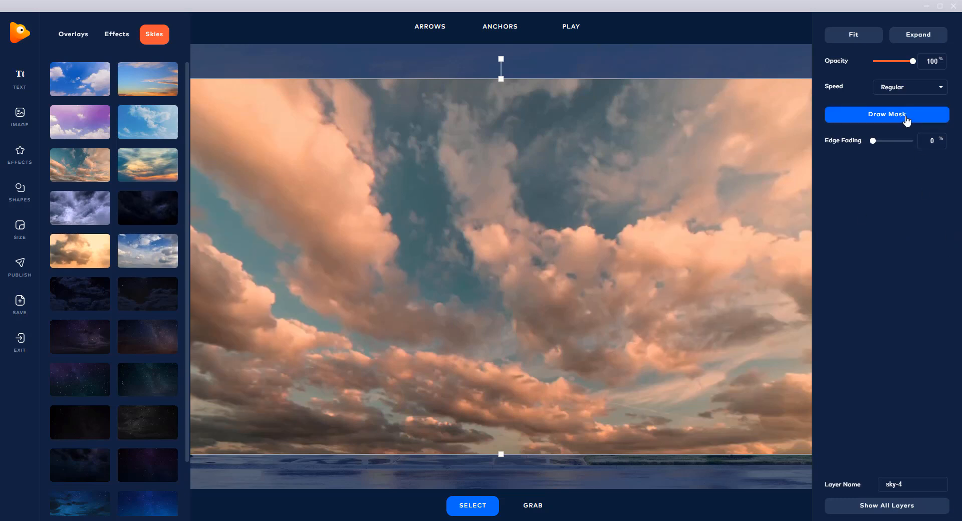
left_click(907, 120)
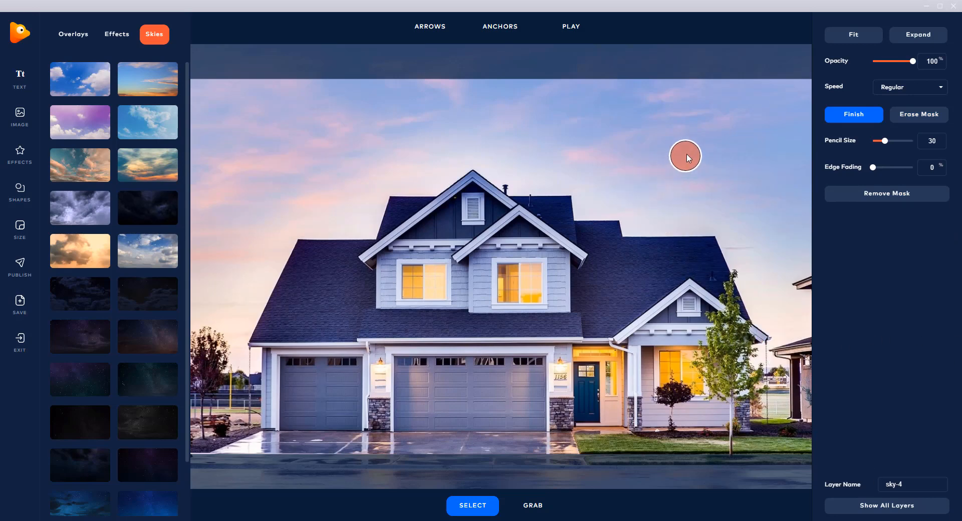
left_click_drag(699, 139, 152, 92)
mouse_move(252, 81)
left_mouse_down()
mouse_move(769, 96)
mouse_move(417, 89)
mouse_move(208, 101)
mouse_move(192, 138)
mouse_move(509, 150)
mouse_move(749, 136)
mouse_move(503, 102)
mouse_move(579, 99)
left_mouse_up()
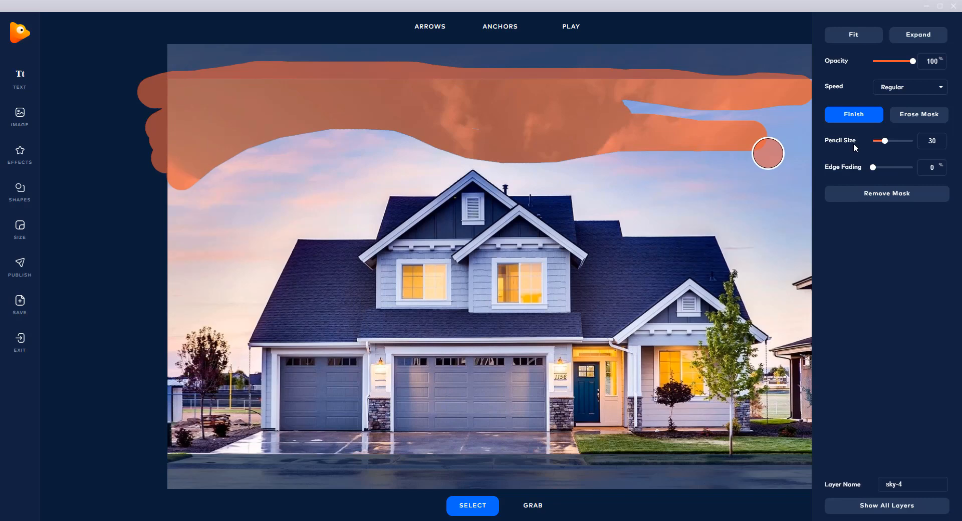
Step: Set the pencil size to 90 and paint the mask over the remaining large sky areas around the house
left_click_drag(885, 141, 910, 139)
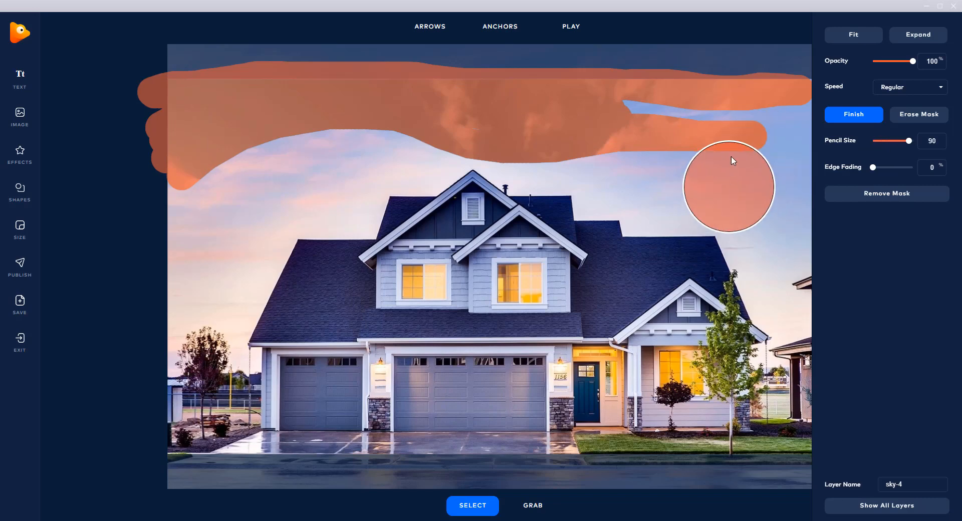
mouse_move(783, 107)
left_mouse_down()
mouse_move(797, 156)
mouse_move(752, 167)
mouse_move(770, 173)
mouse_move(779, 165)
mouse_move(742, 139)
mouse_move(557, 126)
mouse_move(482, 111)
mouse_move(428, 125)
mouse_move(349, 156)
mouse_move(315, 184)
mouse_move(287, 265)
mouse_move(305, 236)
mouse_move(304, 277)
mouse_move(346, 192)
mouse_move(408, 172)
mouse_move(436, 144)
mouse_move(517, 122)
mouse_move(556, 124)
mouse_move(673, 176)
mouse_move(761, 191)
mouse_move(781, 228)
left_mouse_up()
scroll(792, 163, "down", 2)
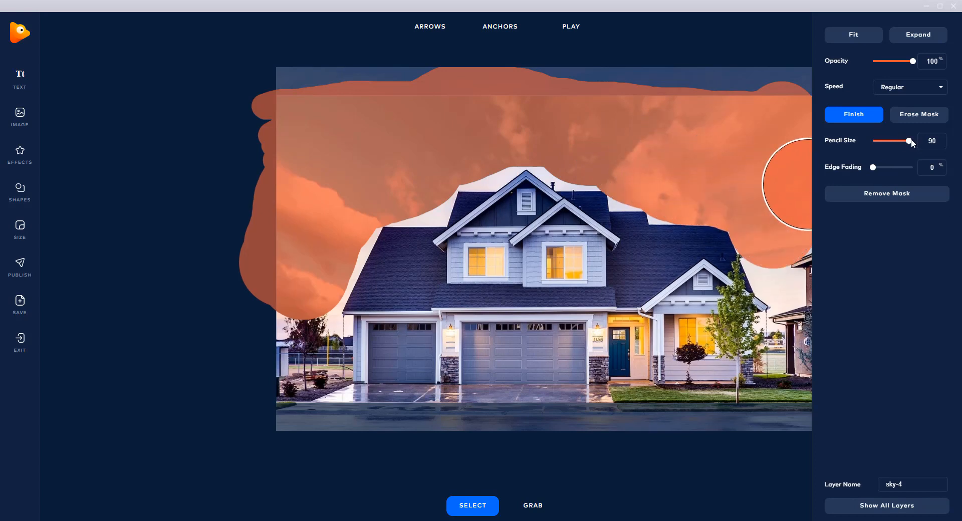
Step: Paint the mask beside the house's right roof with pencil size 24 and erase the part overlapping that roof
left_click_drag(910, 141, 882, 141)
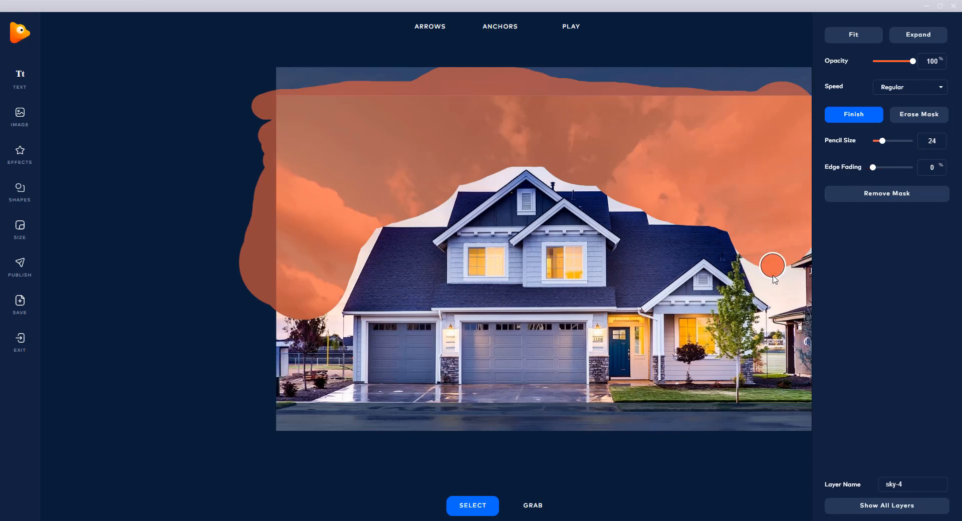
mouse_move(770, 266)
left_mouse_down()
mouse_move(785, 303)
mouse_move(795, 274)
mouse_move(784, 269)
mouse_move(804, 245)
mouse_move(723, 249)
mouse_move(684, 209)
mouse_move(842, 252)
left_mouse_up()
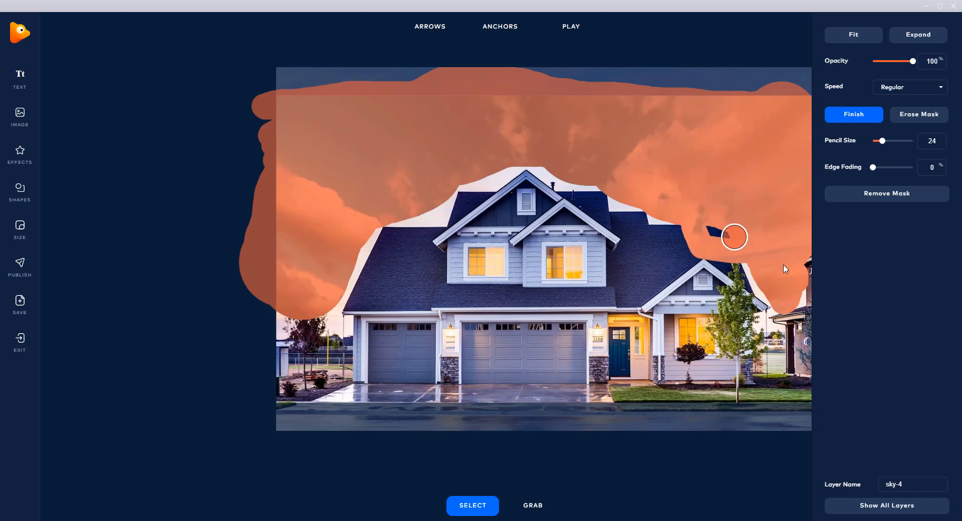
left_click(936, 119)
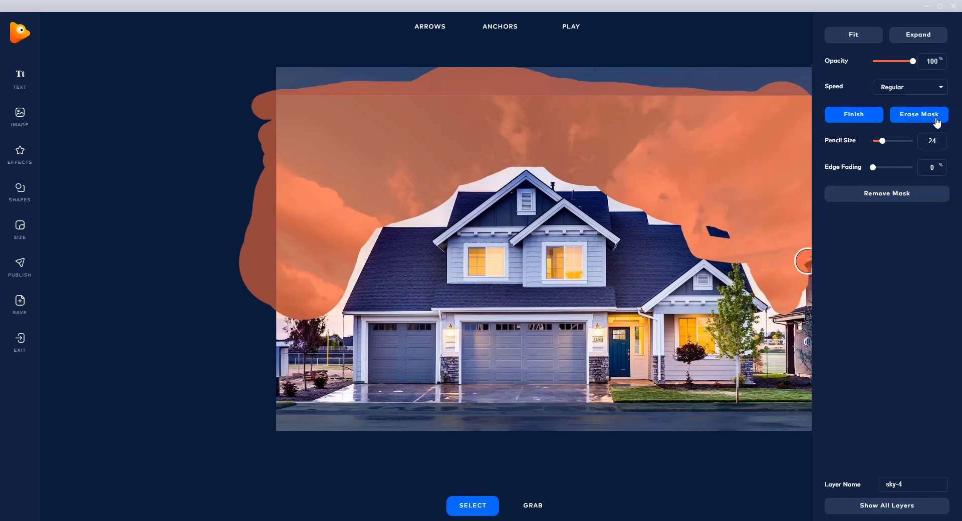
left_click(936, 119)
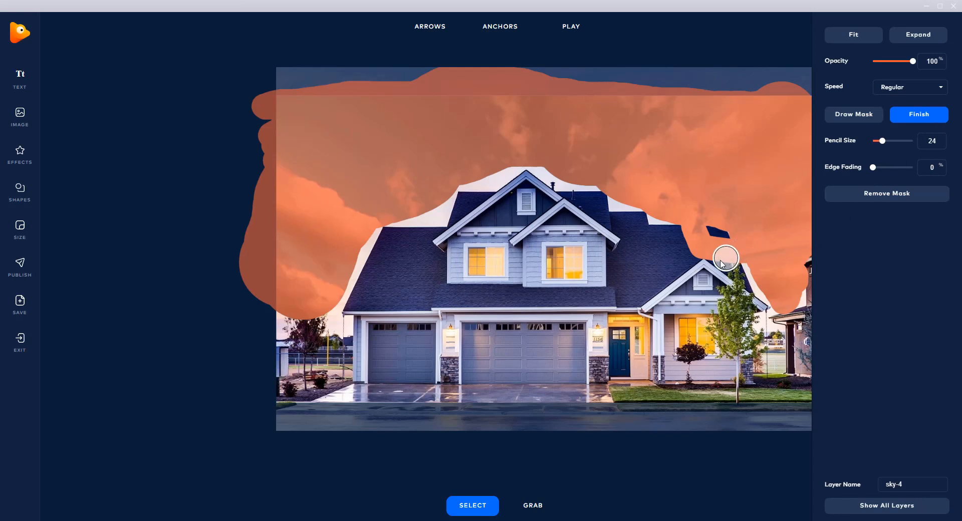
mouse_move(726, 247)
left_mouse_down()
mouse_move(691, 249)
mouse_move(683, 239)
mouse_move(709, 238)
mouse_move(680, 236)
mouse_move(721, 238)
mouse_move(728, 277)
mouse_move(728, 265)
mouse_move(732, 274)
mouse_move(694, 251)
left_mouse_up()
Step: Paint the sky mask closer along the roofline, from above the left tree across to the right roof
left_click(850, 123)
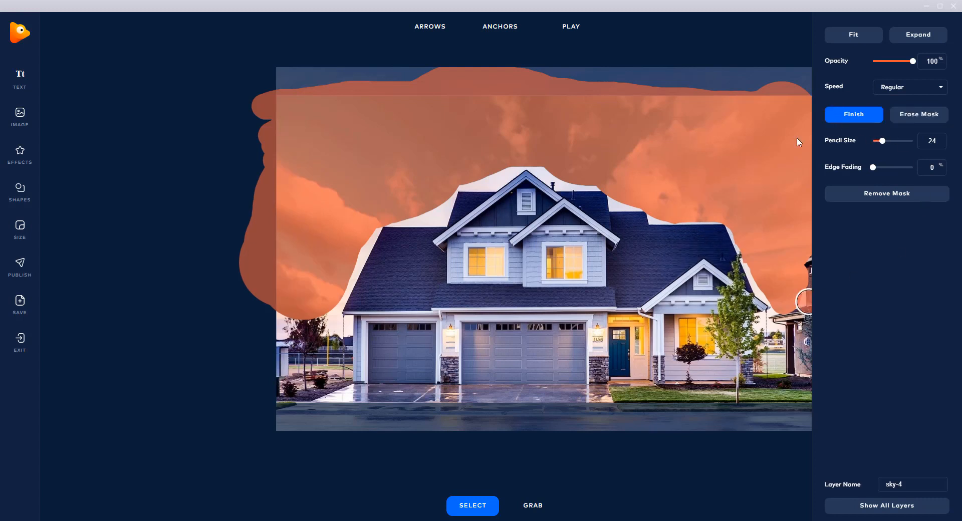
mouse_move(268, 325)
left_mouse_down()
mouse_move(287, 314)
mouse_move(332, 326)
mouse_move(325, 313)
mouse_move(373, 218)
mouse_move(432, 217)
mouse_move(450, 179)
mouse_move(528, 161)
mouse_move(604, 178)
mouse_move(618, 200)
mouse_move(645, 200)
mouse_move(662, 216)
mouse_move(757, 223)
left_mouse_up()
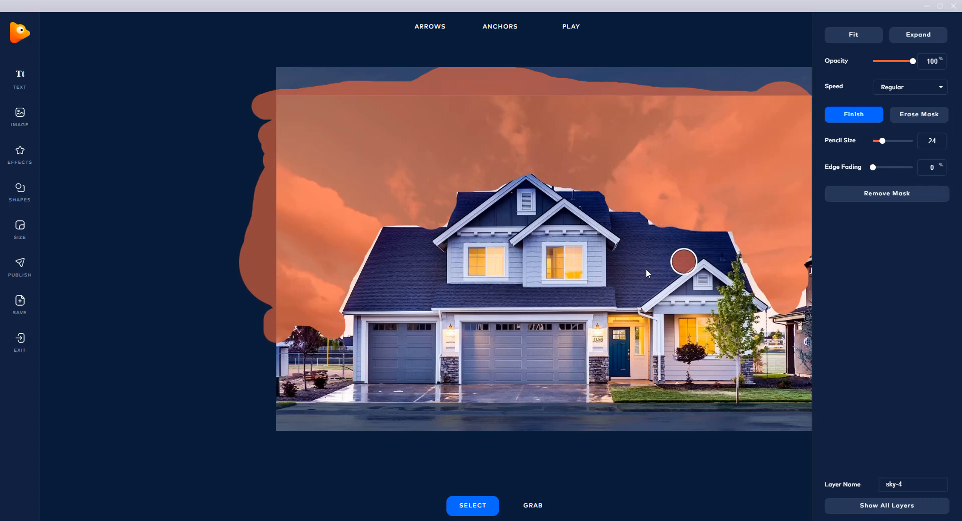
Step: Set the pencil size to 9 and fill the unmasked gaps along the sloping left edge of the left garage roof
scroll(316, 288, "up", 1)
scroll(316, 288, "up", 4)
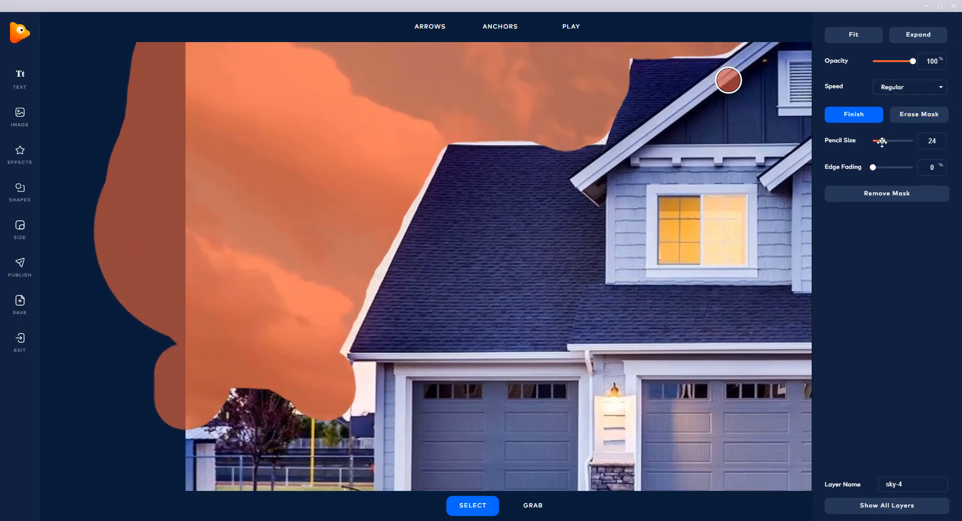
left_click_drag(882, 141, 874, 141)
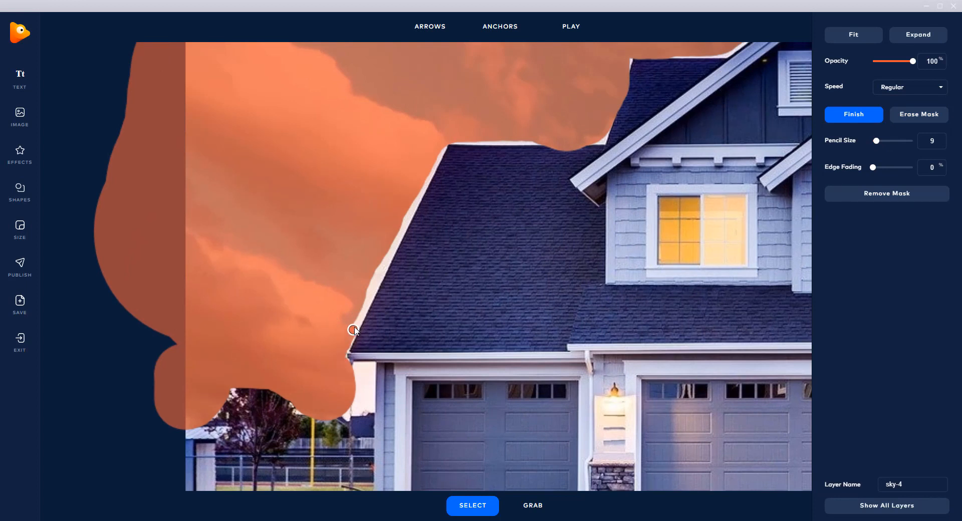
mouse_move(354, 328)
left_mouse_down()
mouse_move(384, 254)
mouse_move(366, 299)
mouse_move(373, 262)
left_mouse_up()
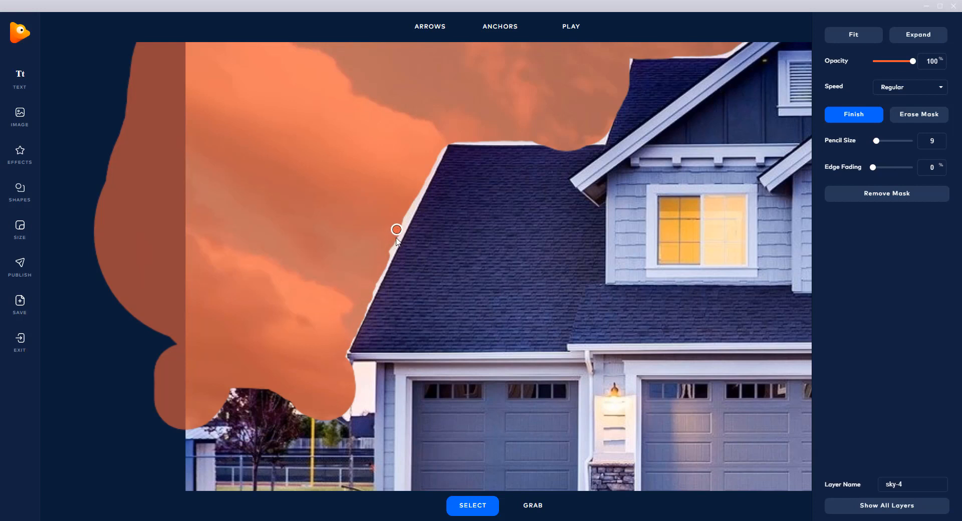
left_click_drag(396, 230, 386, 260)
left_click_drag(402, 215, 403, 224)
Step: Erase the mask spill from the roof above the left garage and extend the mask into the gap beside the garage wall
left_click(931, 116)
left_click_drag(538, 153, 610, 151)
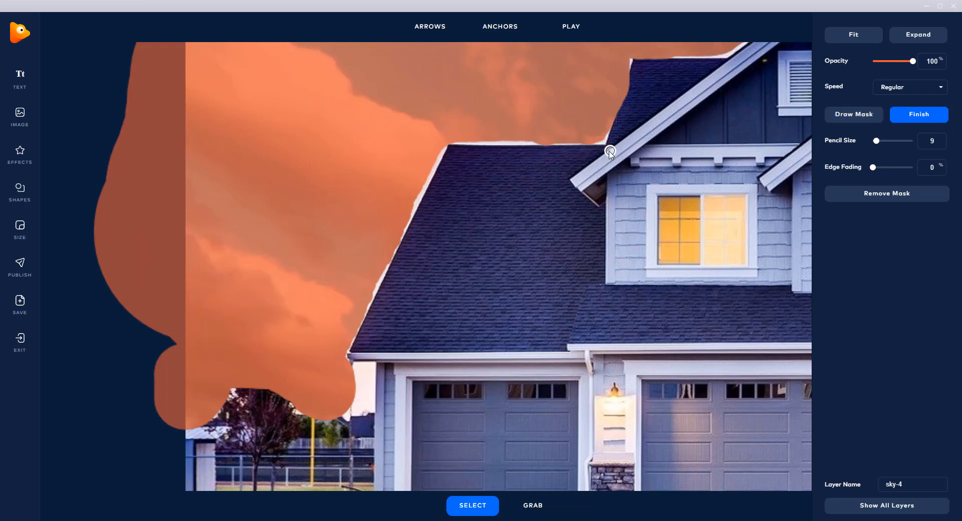
left_click_drag(550, 141, 523, 145)
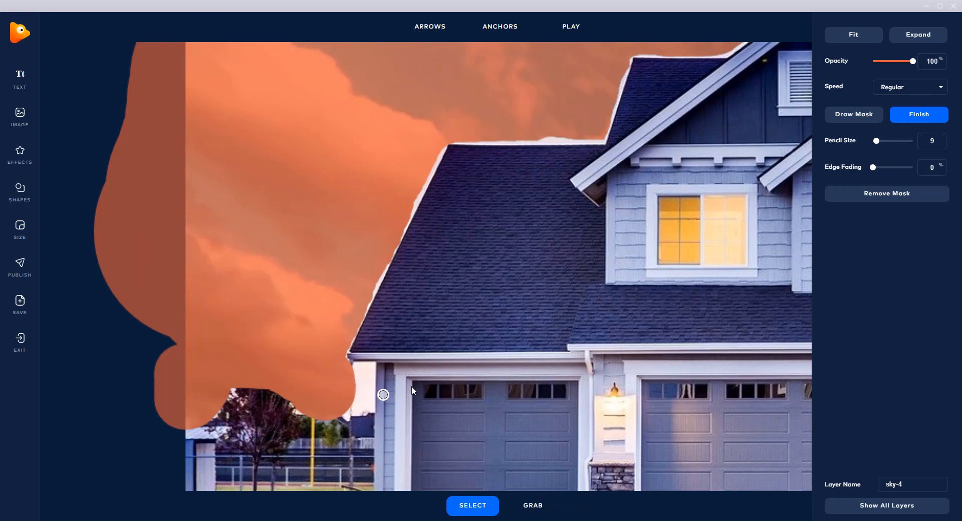
left_click(862, 116)
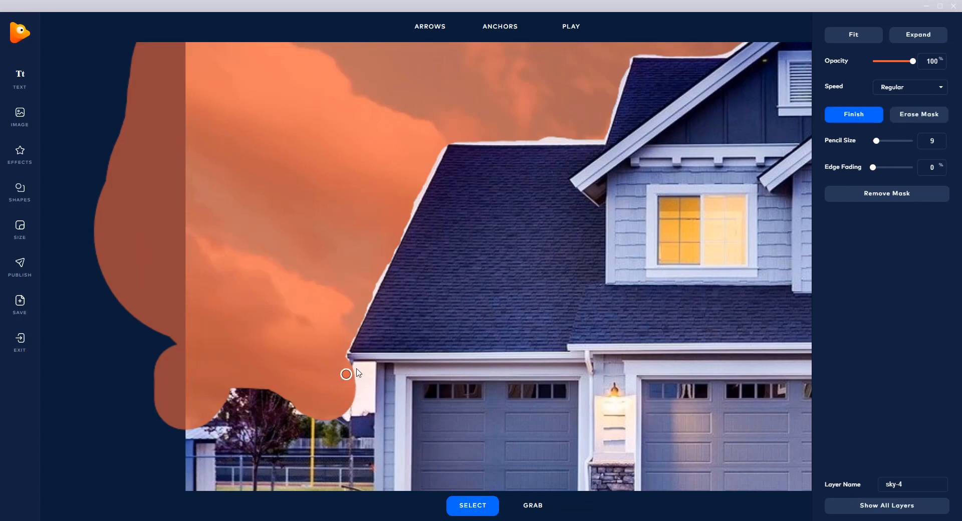
mouse_move(357, 370)
left_mouse_down()
mouse_move(374, 369)
mouse_move(345, 366)
mouse_move(358, 394)
left_mouse_up()
Step: Erase the sky mask from the crown of the dark red tree left of the garage
left_click(926, 118)
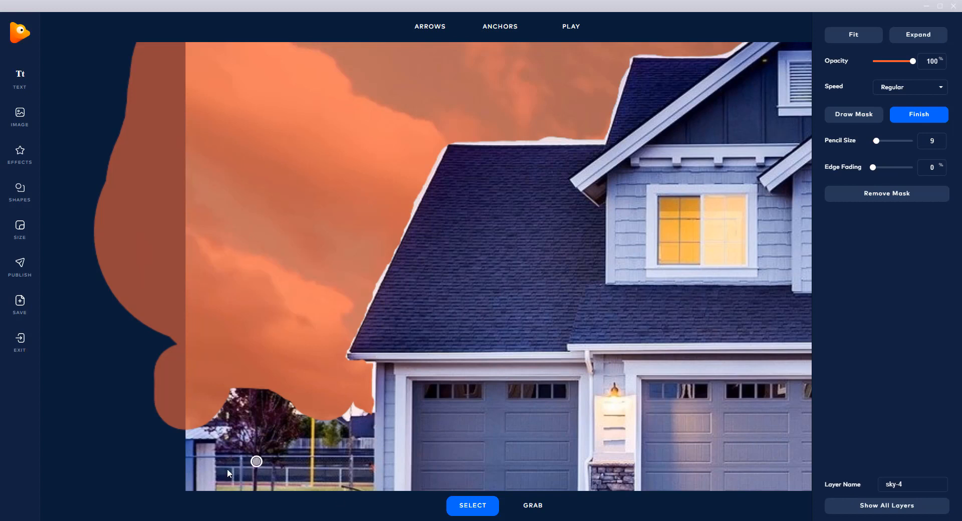
mouse_move(224, 415)
left_mouse_down()
mouse_move(232, 381)
mouse_move(237, 402)
mouse_move(237, 379)
mouse_move(247, 399)
mouse_move(245, 373)
mouse_move(262, 392)
left_mouse_up()
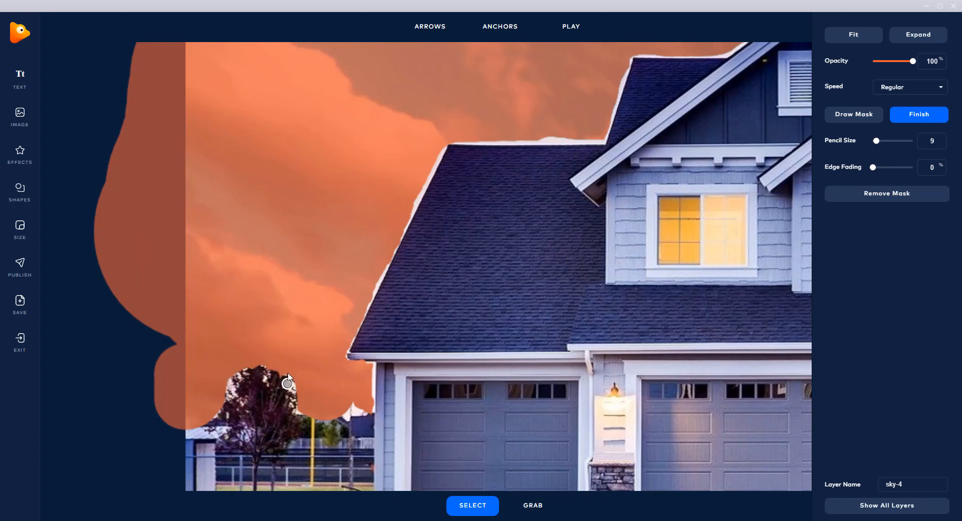
left_click_drag(287, 383, 283, 380)
left_click_drag(231, 360, 216, 415)
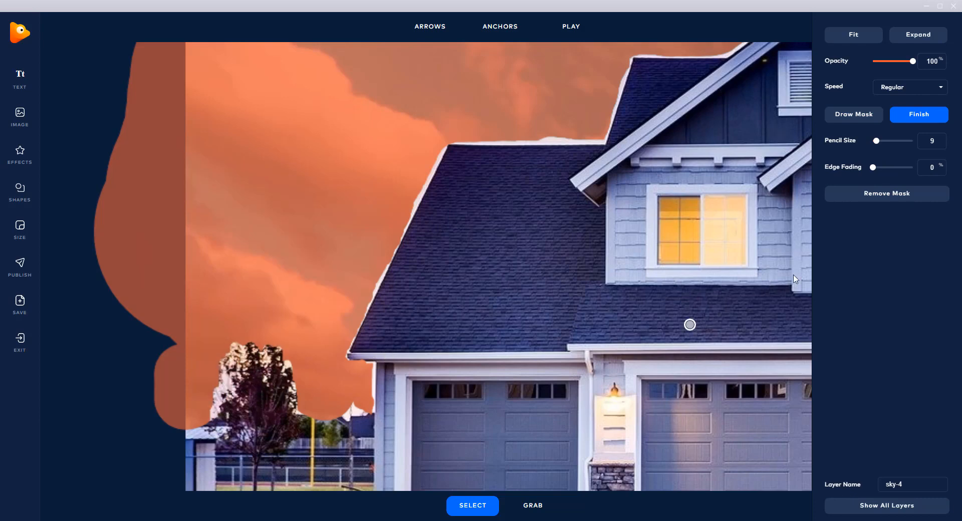
Step: Extend the sky mask over the unmasked strip along the photo's right edge, down to the neighbouring house's roof
scroll(802, 265, "down", 3)
left_click(547, 508)
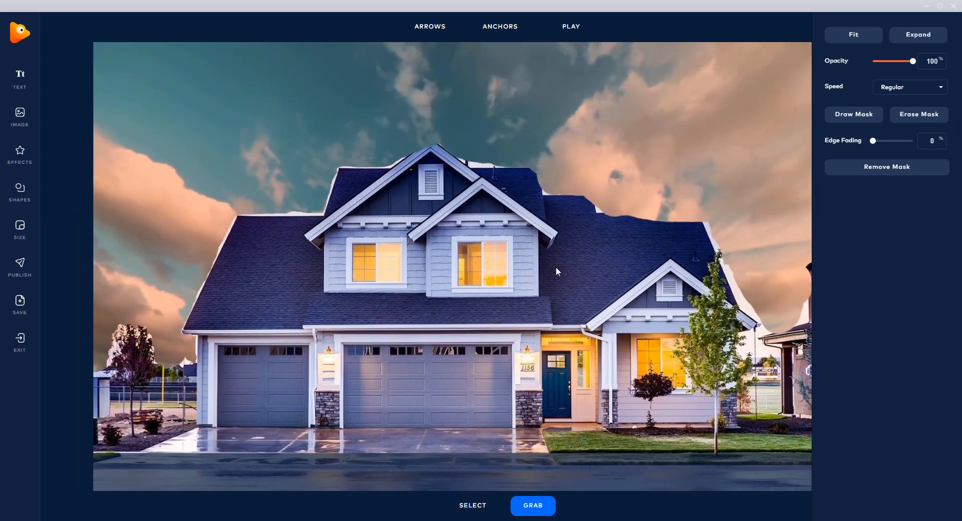
left_click_drag(602, 250, 559, 245)
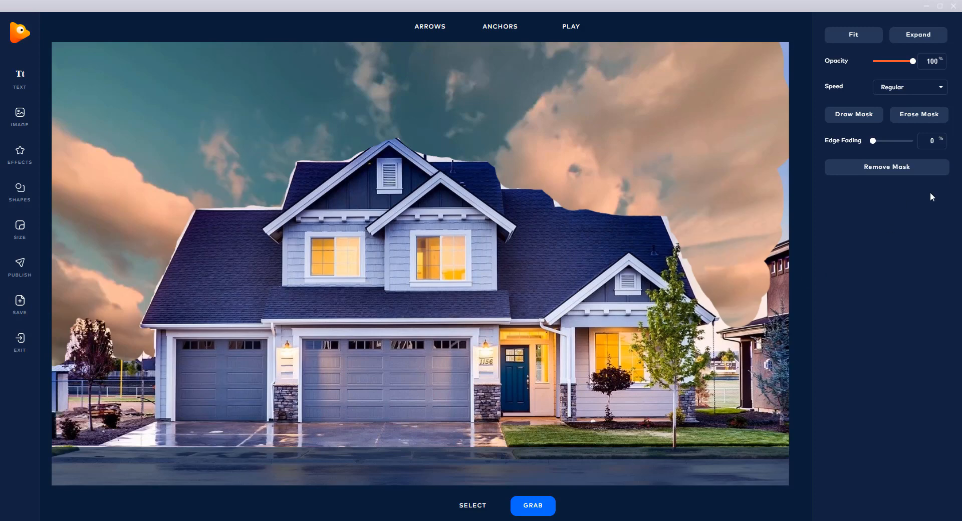
left_click(859, 114)
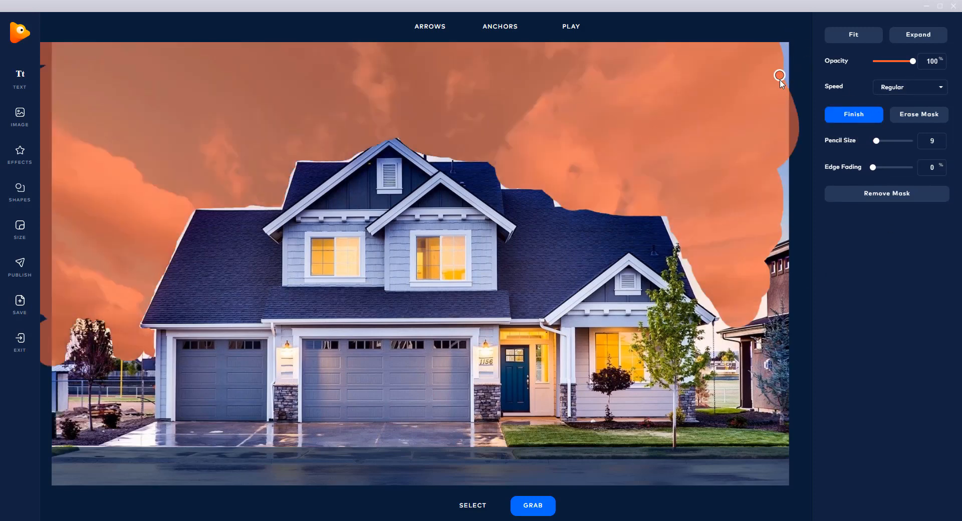
left_click(843, 118)
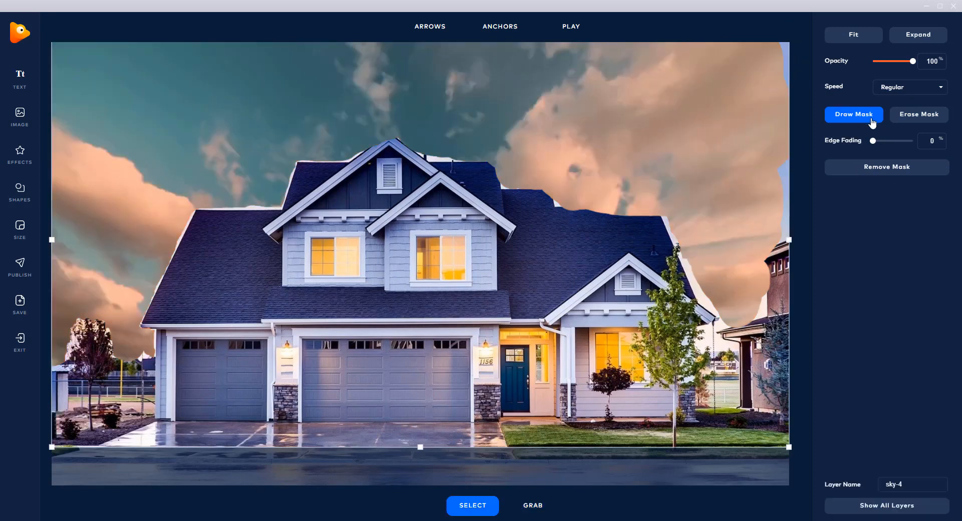
left_click(852, 118)
left_click_drag(782, 79, 790, 78)
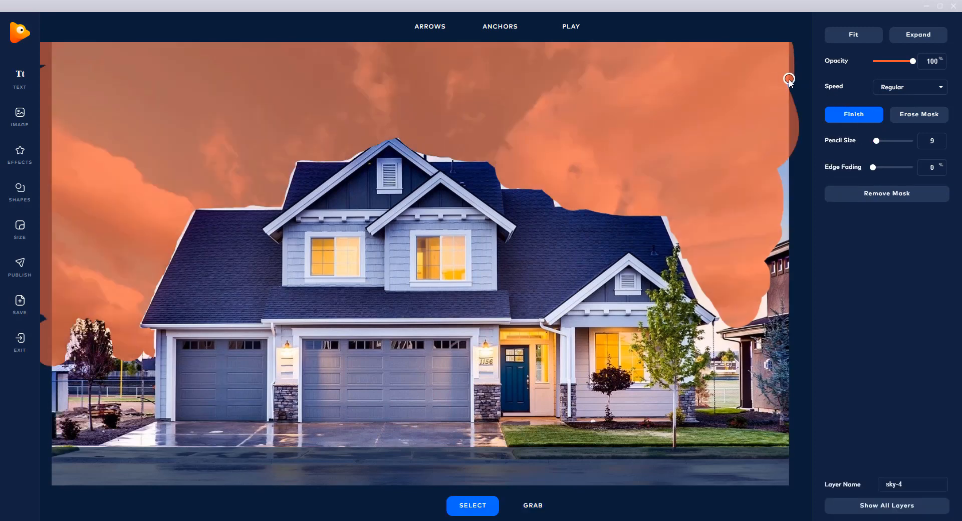
mouse_move(784, 195)
left_mouse_down()
mouse_move(780, 181)
mouse_move(790, 235)
left_mouse_up()
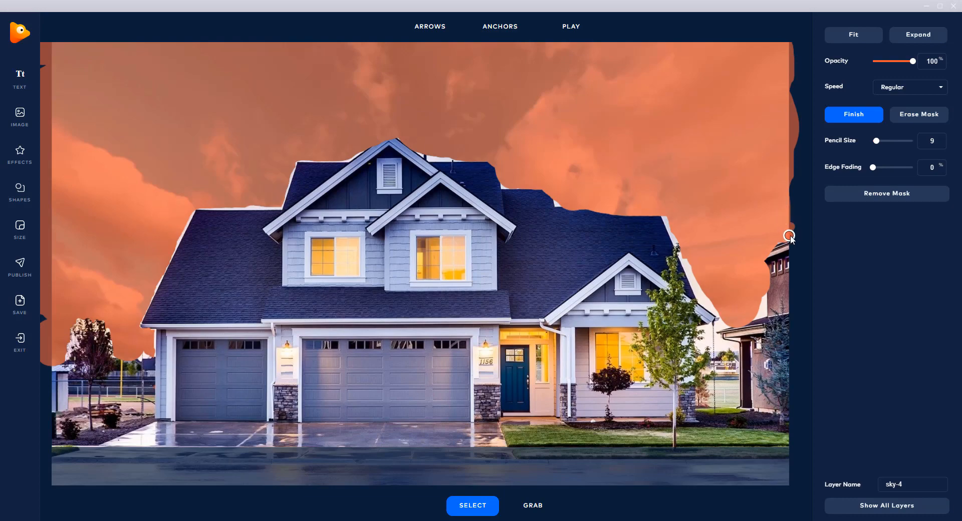
Step: Paint the sky mask into the gaps along the right roof's sloping edge, behind the green tree and down to the eave
left_click_drag(669, 211, 679, 249)
scroll(678, 249, "up", 5)
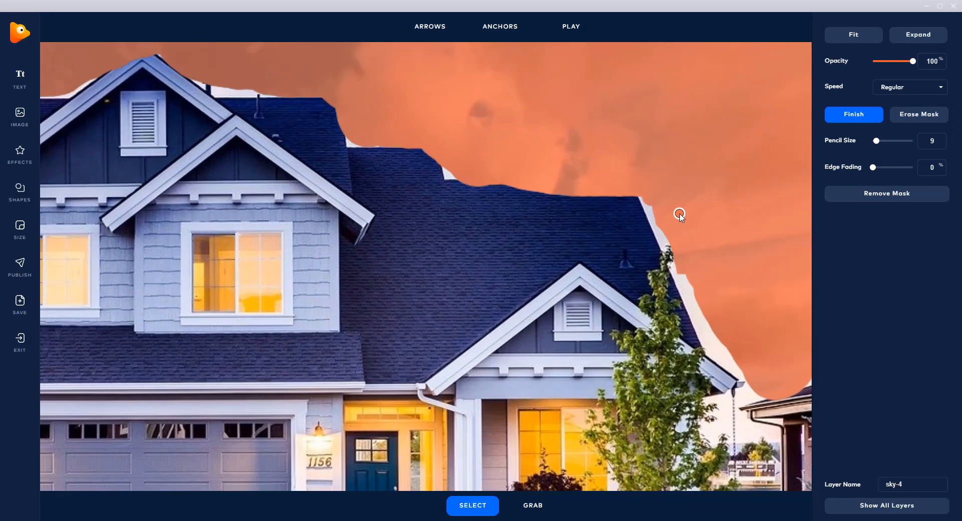
left_click_drag(624, 179, 669, 273)
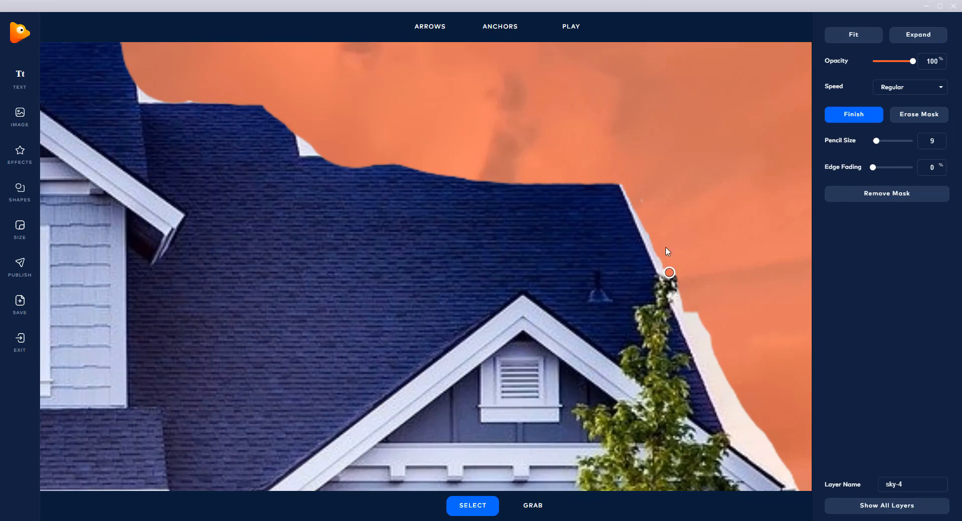
mouse_move(649, 228)
left_mouse_down()
mouse_move(705, 363)
mouse_move(697, 288)
mouse_move(722, 420)
mouse_move(741, 408)
mouse_move(772, 452)
mouse_move(739, 402)
mouse_move(792, 485)
mouse_move(733, 427)
left_mouse_up()
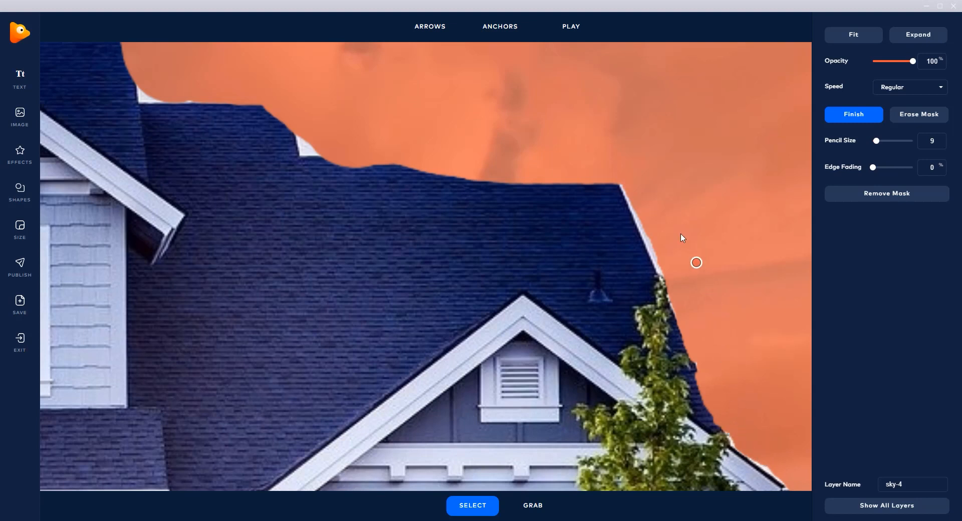
Step: Erase the mask spill from the right roof's ridge and repaint the gaps just above the ridge and beside its corner
left_click(920, 114)
mouse_move(346, 163)
left_mouse_down()
mouse_move(366, 167)
mouse_move(327, 162)
mouse_move(448, 174)
mouse_move(359, 172)
mouse_move(482, 166)
mouse_move(306, 163)
mouse_move(513, 170)
mouse_move(464, 170)
mouse_move(469, 159)
mouse_move(576, 159)
mouse_move(425, 151)
mouse_move(579, 159)
mouse_move(615, 173)
mouse_move(604, 150)
mouse_move(601, 165)
mouse_move(601, 154)
mouse_move(587, 166)
mouse_move(447, 176)
mouse_move(557, 197)
mouse_move(545, 184)
mouse_move(590, 179)
left_mouse_up()
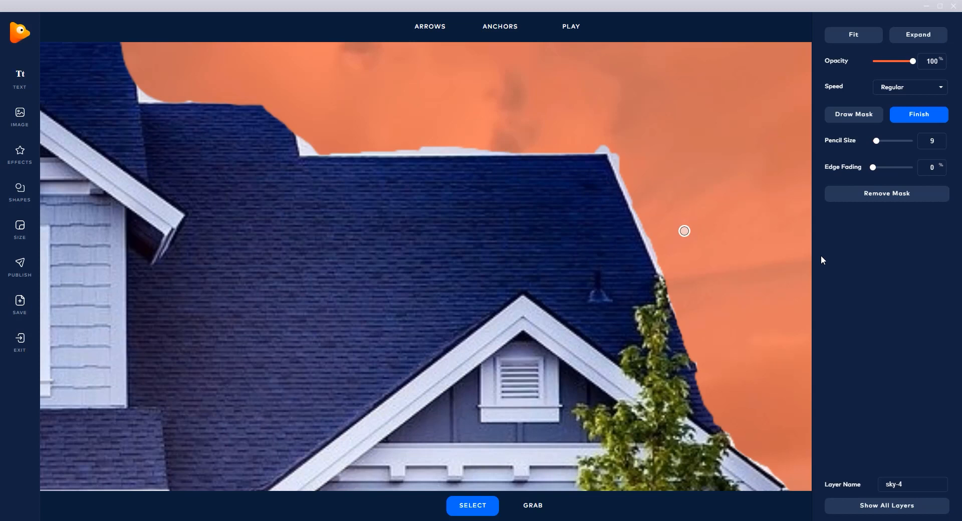
left_click(852, 117)
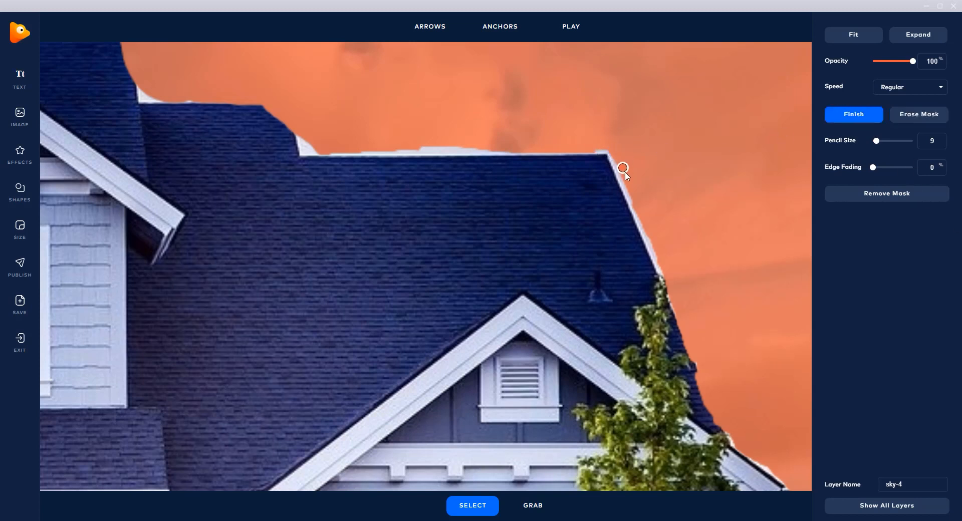
mouse_move(412, 143)
left_mouse_down()
mouse_move(476, 152)
mouse_move(440, 159)
left_mouse_up()
Step: Erase the mask spill from the short middle roof section and its stepped corner, including the leftover patch
left_click(862, 118)
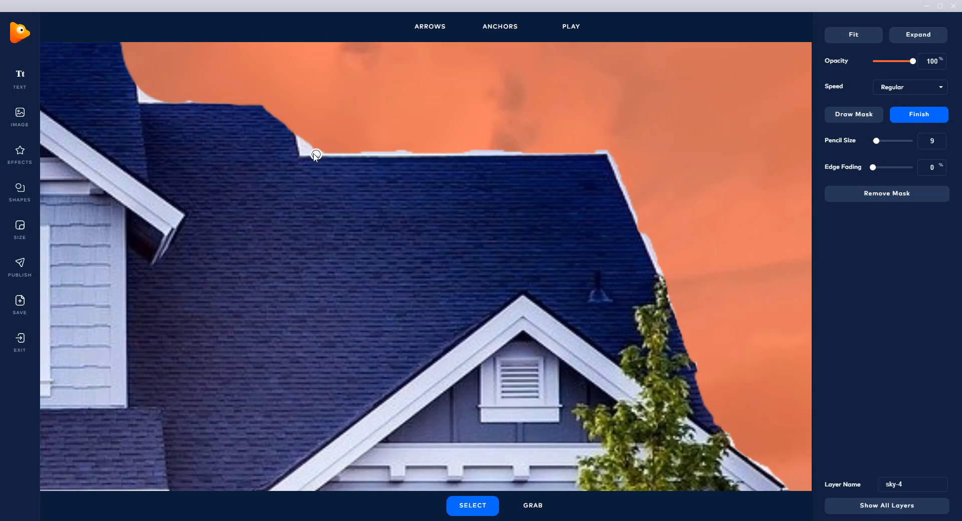
mouse_move(289, 120)
left_mouse_down()
mouse_move(284, 108)
mouse_move(289, 129)
mouse_move(286, 107)
mouse_move(272, 105)
left_mouse_up()
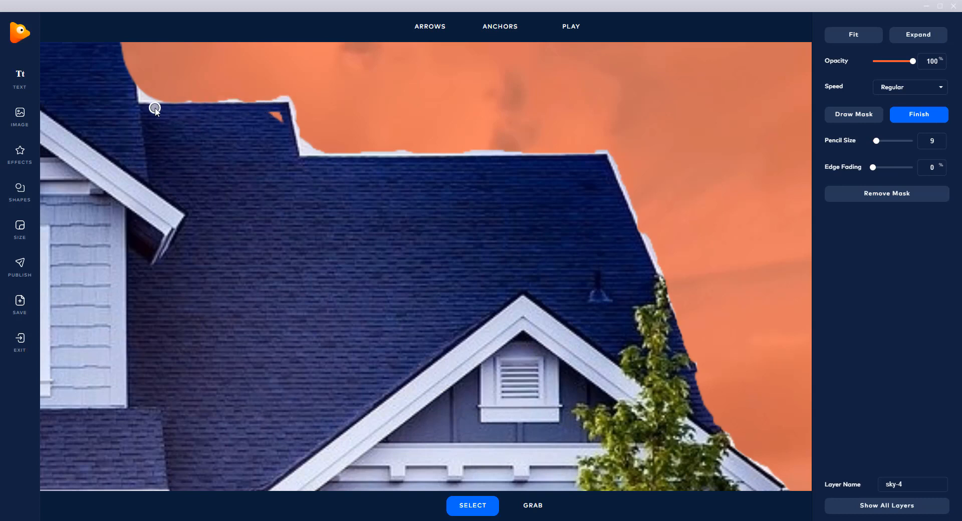
left_click_drag(274, 115, 285, 129)
Step: Erase the sky mask from the neighbouring house's overhanging roof and the eave underside beside its wall
scroll(479, 203, "down", 5)
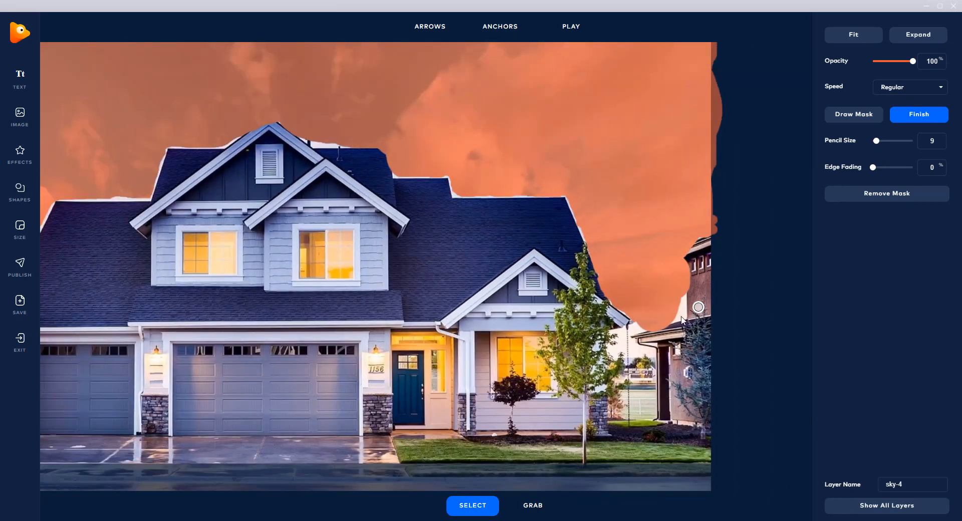
scroll(712, 251, "up", 2)
scroll(711, 251, "up", 2)
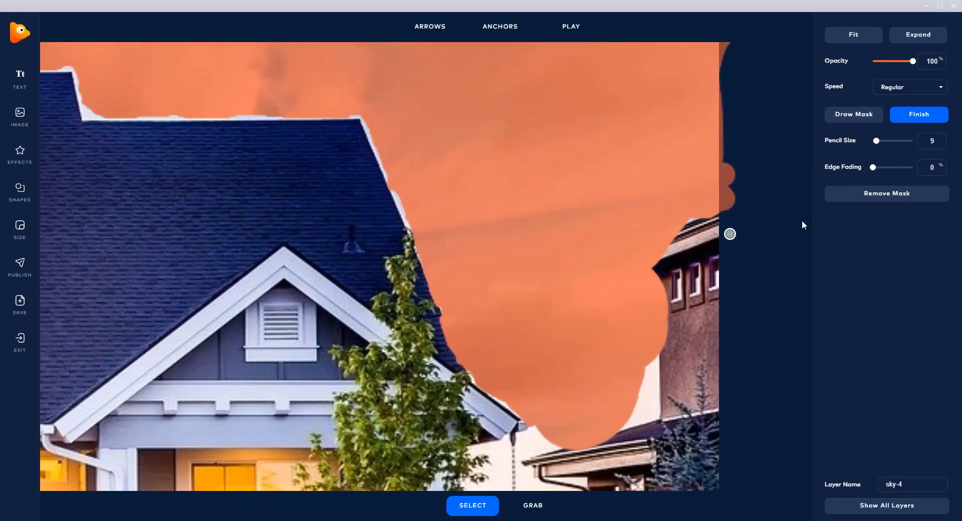
scroll(701, 230, "up", 1)
mouse_move(700, 229)
left_mouse_down()
mouse_move(660, 245)
mouse_move(729, 221)
mouse_move(692, 229)
mouse_move(719, 217)
mouse_move(690, 220)
mouse_move(703, 221)
mouse_move(640, 242)
mouse_move(653, 251)
mouse_move(620, 255)
mouse_move(632, 262)
mouse_move(601, 265)
mouse_move(668, 254)
mouse_move(649, 268)
mouse_move(639, 261)
mouse_move(659, 297)
mouse_move(649, 375)
mouse_move(653, 314)
mouse_move(667, 343)
left_mouse_up()
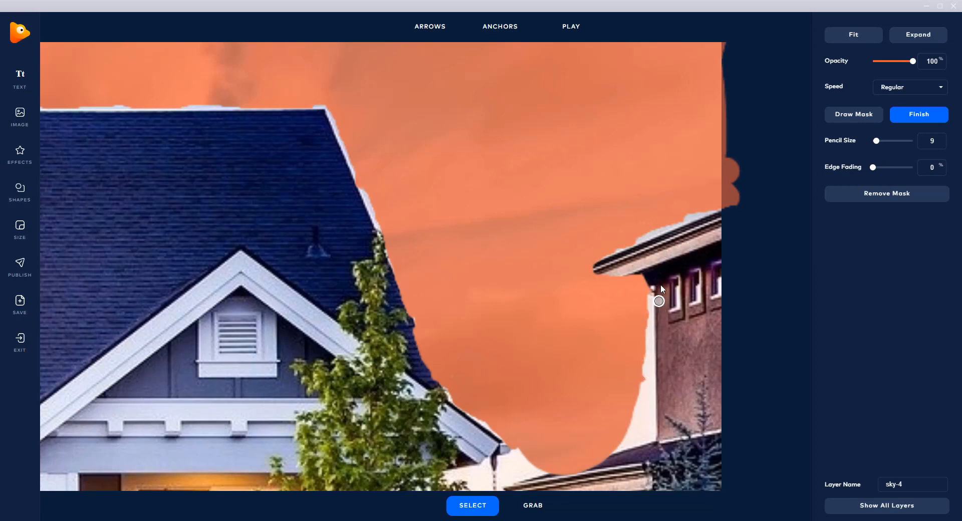
mouse_move(660, 284)
left_mouse_down()
mouse_move(602, 280)
mouse_move(591, 266)
mouse_move(599, 259)
mouse_move(591, 277)
mouse_move(601, 279)
mouse_move(580, 268)
mouse_move(598, 260)
mouse_move(589, 275)
mouse_move(620, 285)
mouse_move(612, 280)
mouse_move(651, 273)
left_mouse_up()
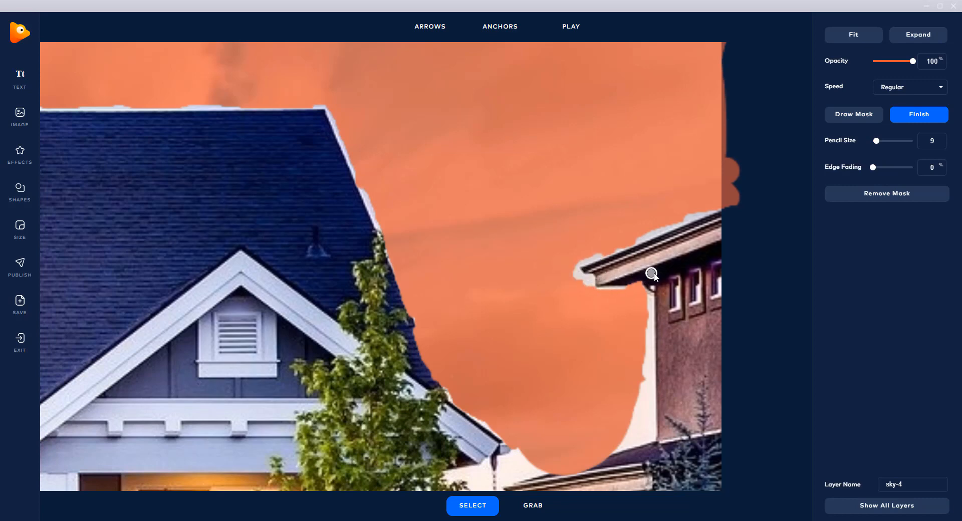
Step: Select the sky layer and paint its mask into the gap between the upper gable and the roof vent pipe
scroll(286, 227, "down", 5)
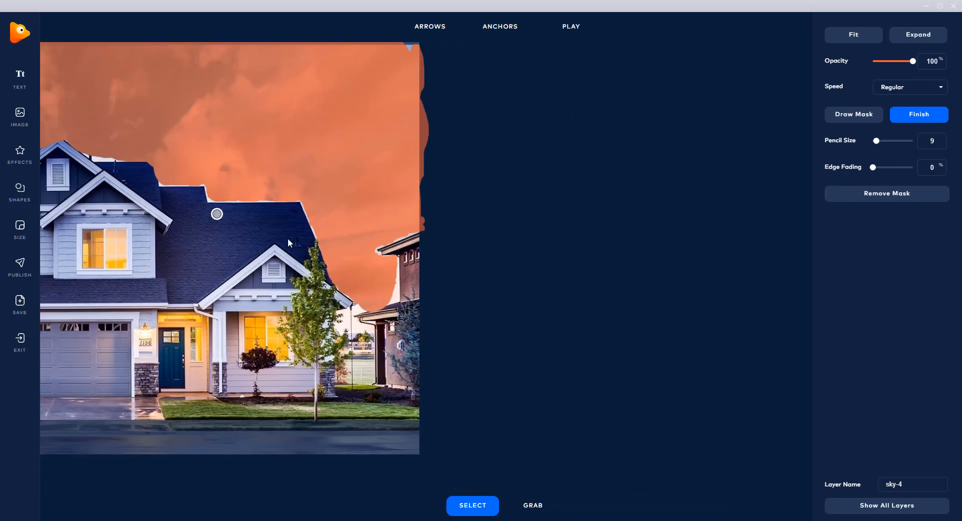
scroll(287, 239, "down", 3)
left_click(534, 504)
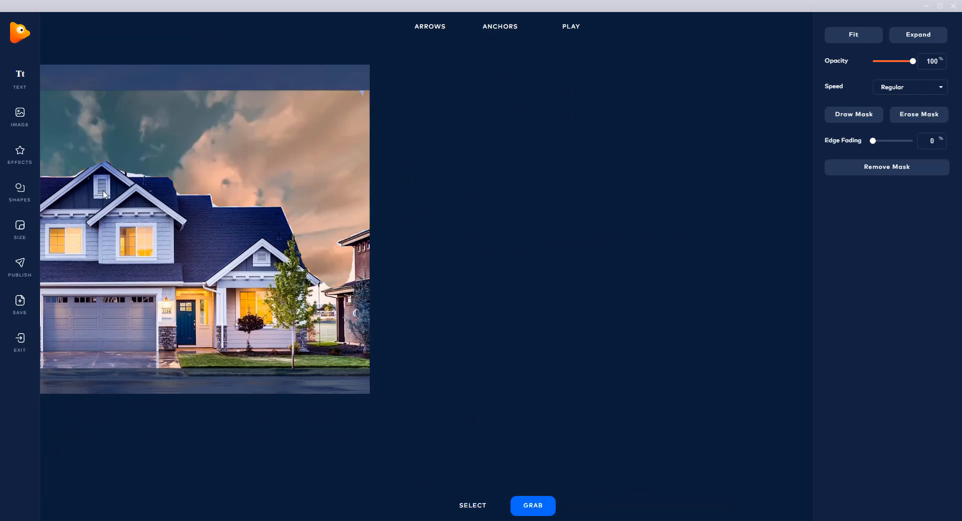
left_click_drag(106, 198, 421, 220)
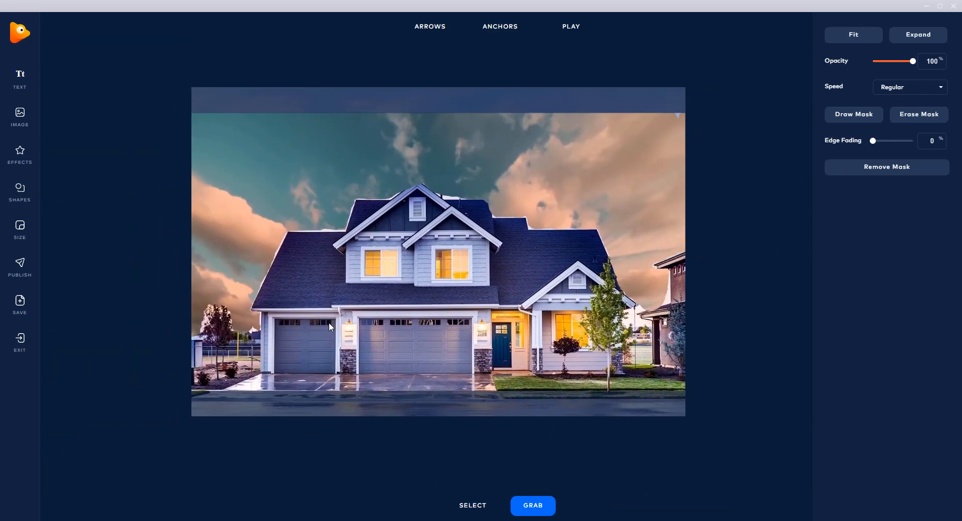
scroll(403, 305, "up", 2)
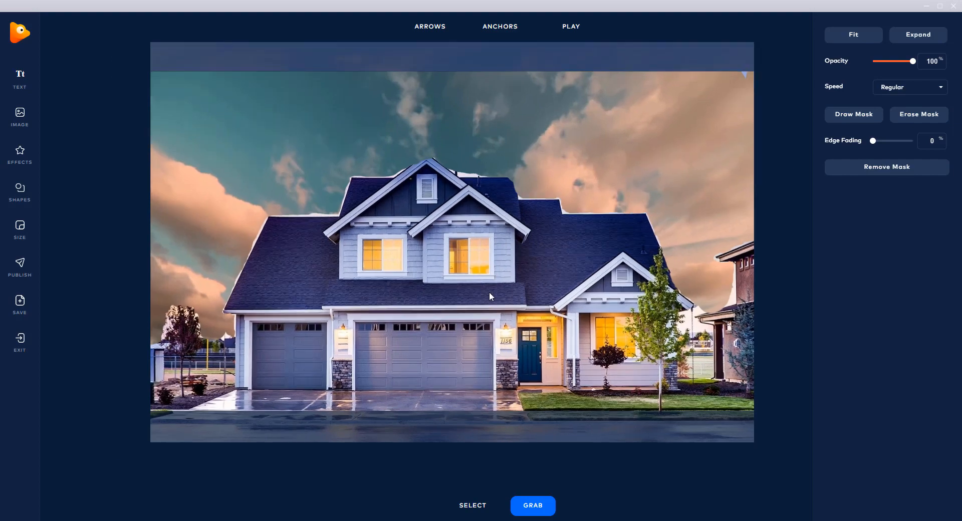
scroll(450, 168, "up", 6)
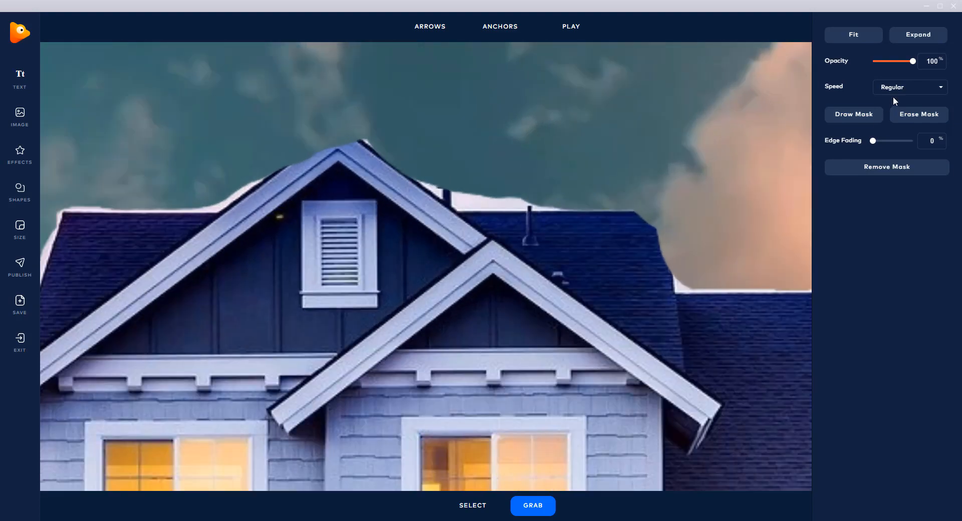
left_click(866, 116)
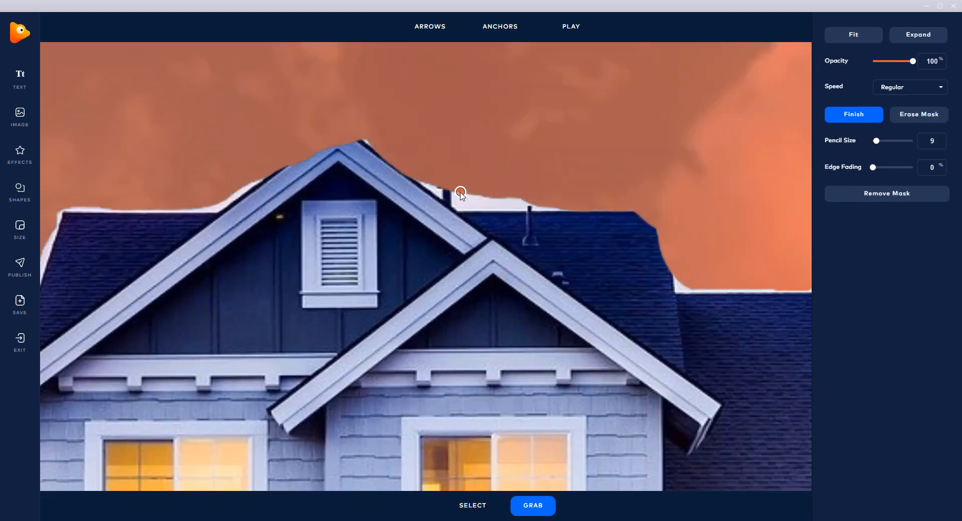
left_click_drag(460, 198, 463, 209)
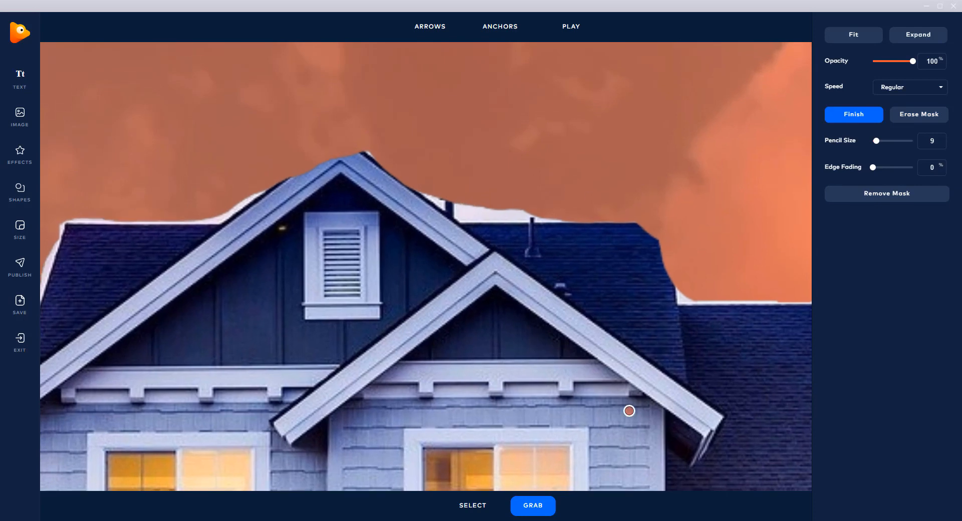
left_click(472, 505)
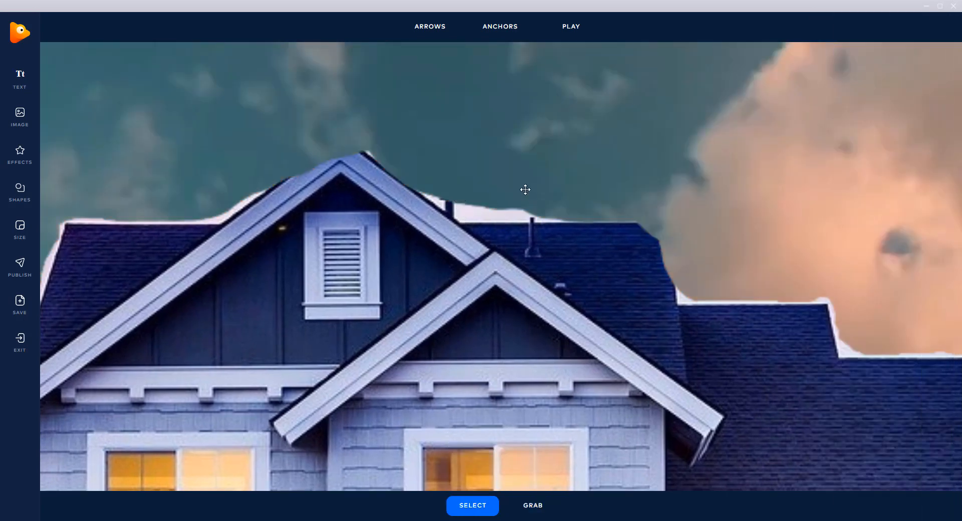
left_click(525, 190)
left_click(849, 115)
mouse_move(457, 200)
left_mouse_down()
mouse_move(524, 210)
mouse_move(493, 216)
mouse_move(471, 215)
mouse_move(532, 215)
left_mouse_up()
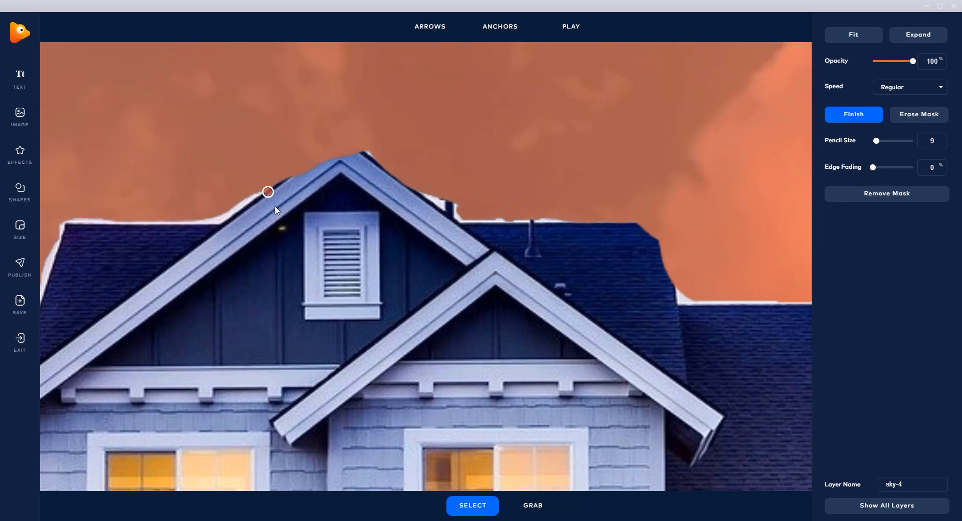
Step: Erase the mask spill from the upper gable's peak and from the right end of the upper roof
left_click(919, 115)
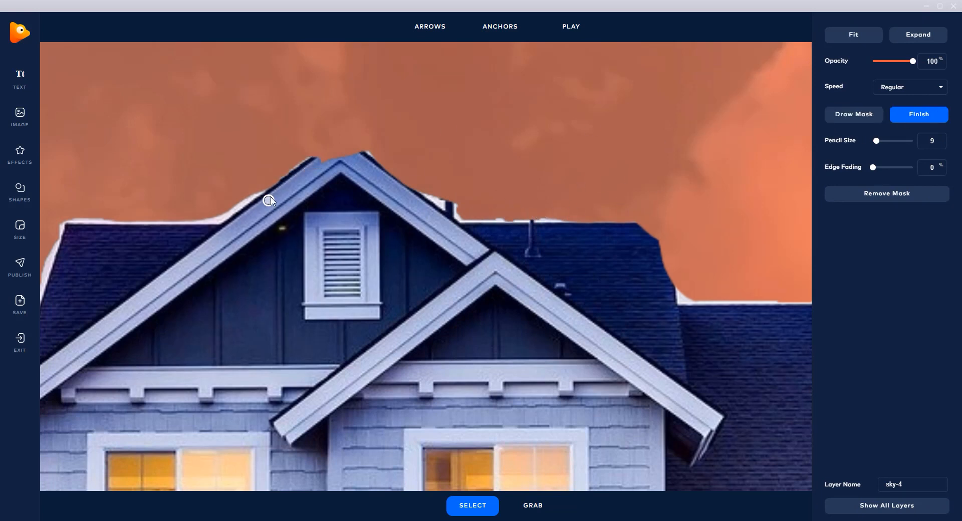
mouse_move(269, 201)
left_mouse_down()
mouse_move(324, 164)
mouse_move(332, 148)
mouse_move(354, 146)
mouse_move(343, 165)
mouse_move(350, 147)
mouse_move(336, 143)
mouse_move(246, 205)
mouse_move(548, 276)
left_mouse_up()
mouse_move(402, 173)
left_mouse_down()
mouse_move(411, 191)
mouse_move(358, 151)
left_mouse_up()
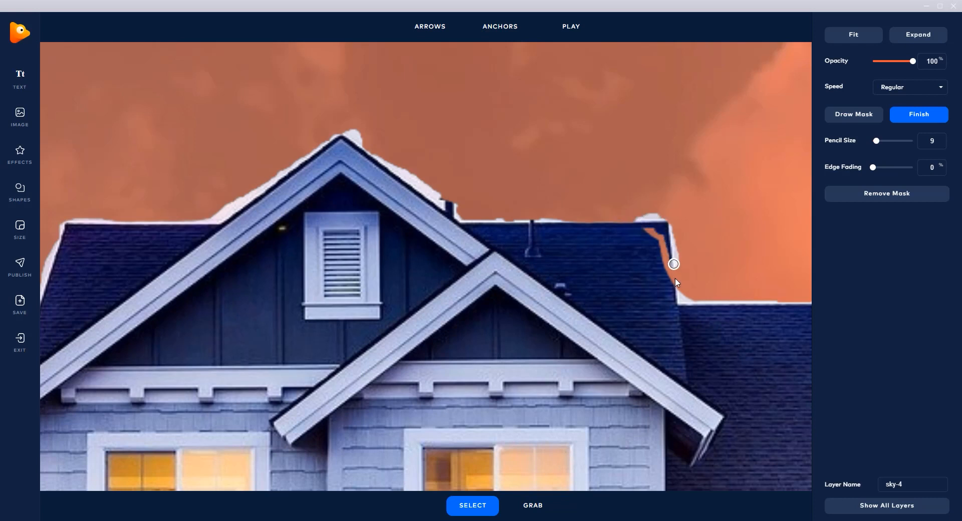
left_click_drag(677, 282, 664, 251)
Step: Paint the sky mask closer along the upper roof's right edge and both slopes of the main gable
left_click(852, 116)
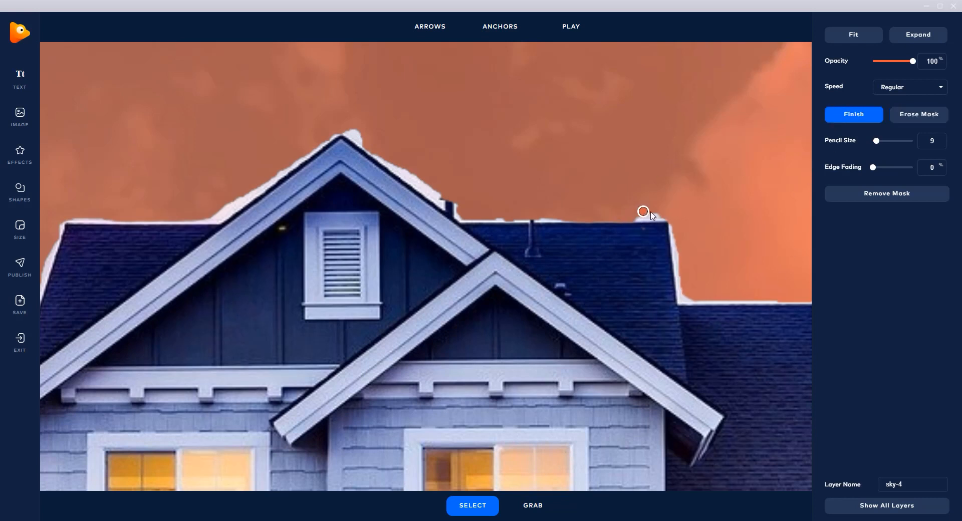
left_click_drag(680, 250, 685, 299)
left_click_drag(401, 165, 437, 200)
mouse_move(245, 196)
left_mouse_down()
mouse_move(209, 215)
mouse_move(216, 214)
left_mouse_up()
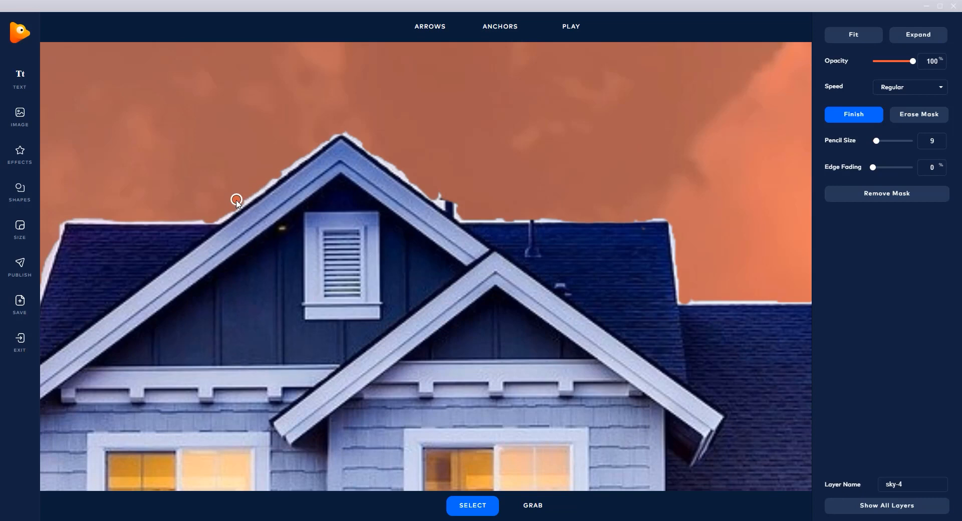
Step: Bring the whole photo into view and play the animation to check the masked cloud sky
scroll(130, 231, "down", 3)
scroll(620, 233, "down", 2)
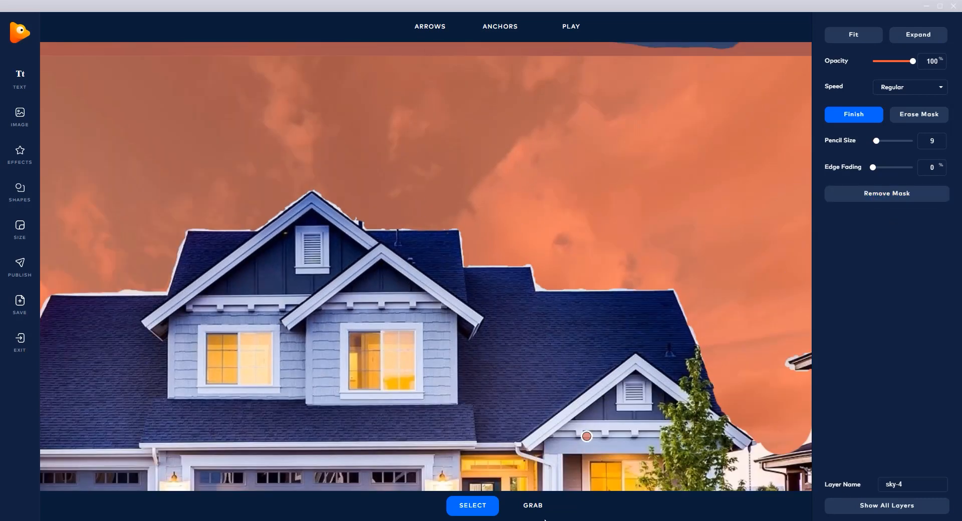
left_click(533, 505)
left_click_drag(430, 246, 502, 176)
scroll(553, 171, "down", 5)
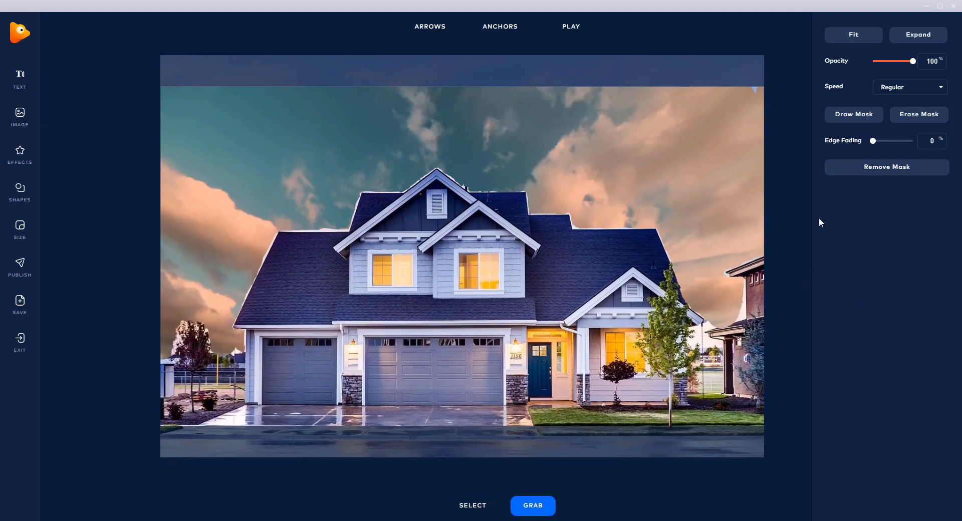
left_click(590, 30)
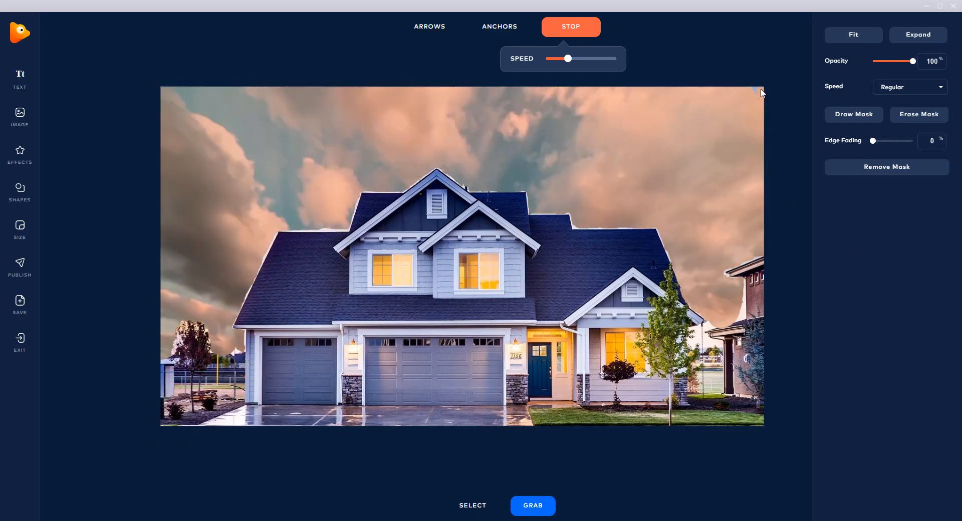
Step: Paint the sky layer's mask over the uncovered patch in the photo's upper-right corner and finish the mask
left_click(854, 114)
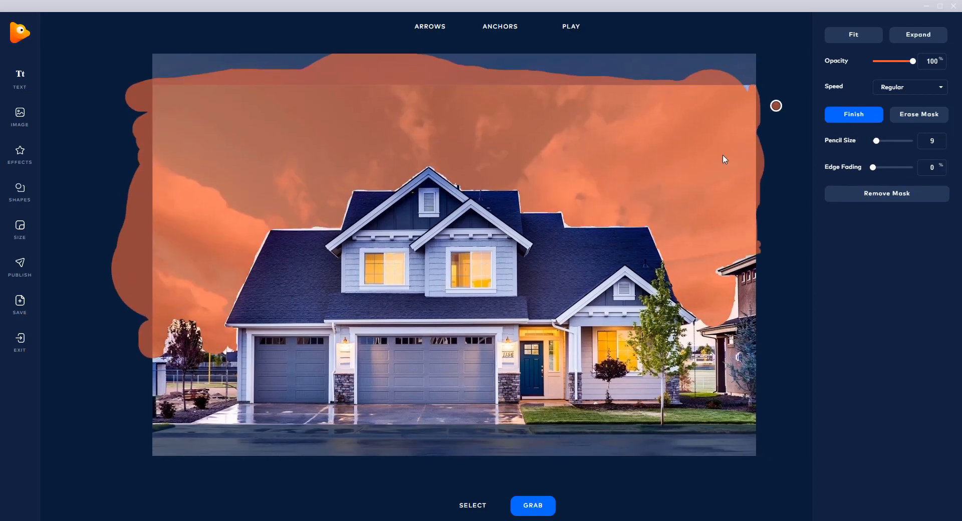
left_click(458, 514)
left_click(458, 514)
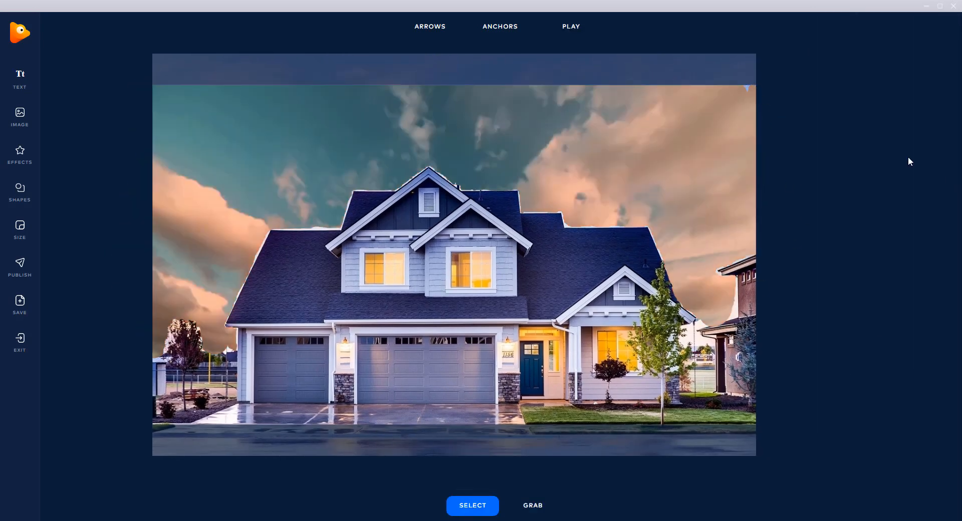
left_click(685, 148)
left_click(856, 115)
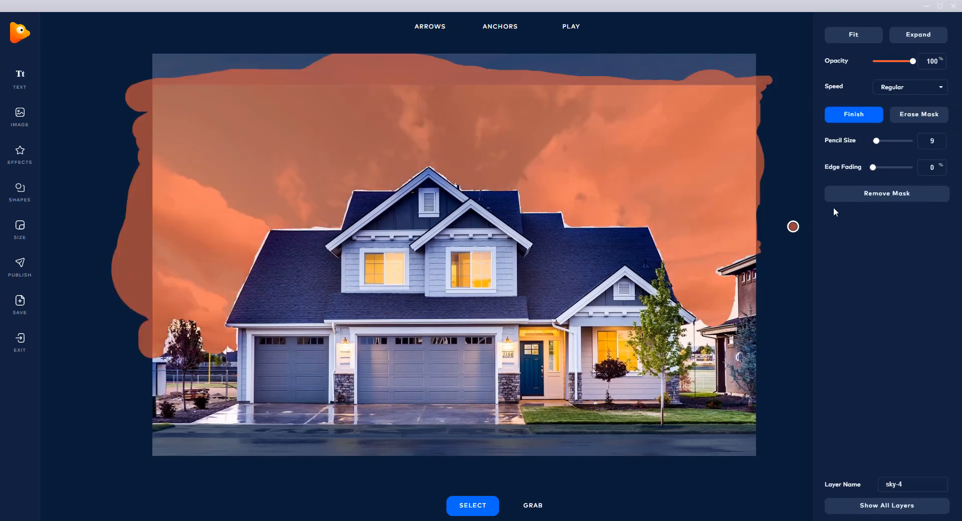
left_click(860, 116)
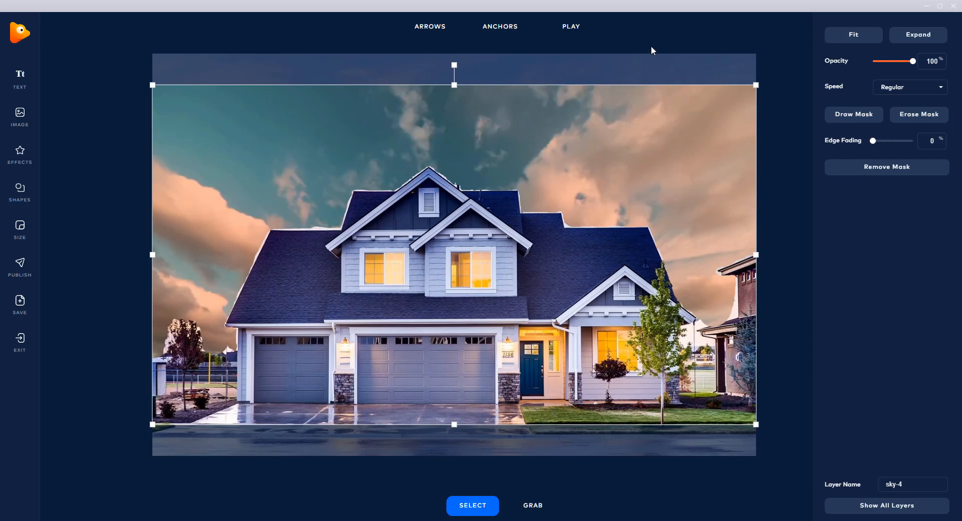
Step: Set the sky mask's edge fading to 15% and play the animation to check the blended edges
left_click(575, 29)
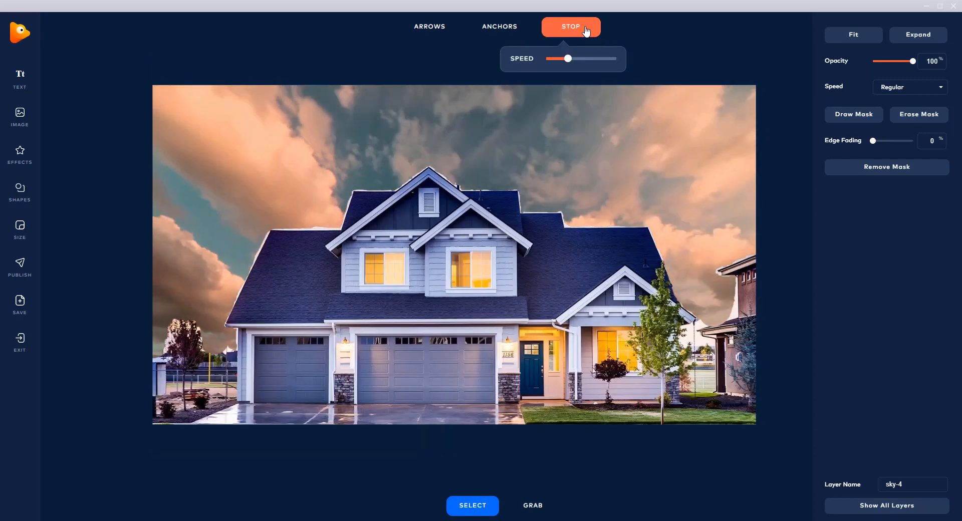
left_click(586, 31)
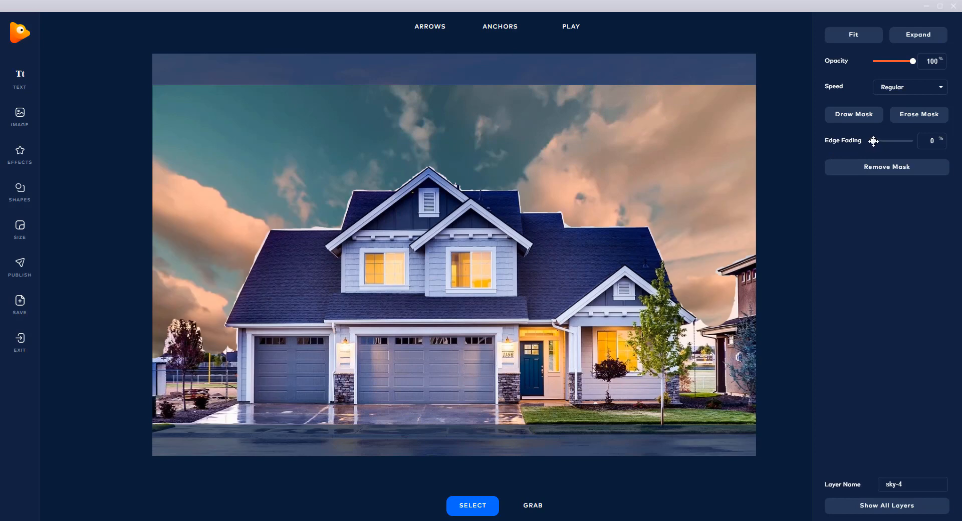
left_click_drag(874, 141, 874, 141)
left_click_drag(873, 140, 880, 138)
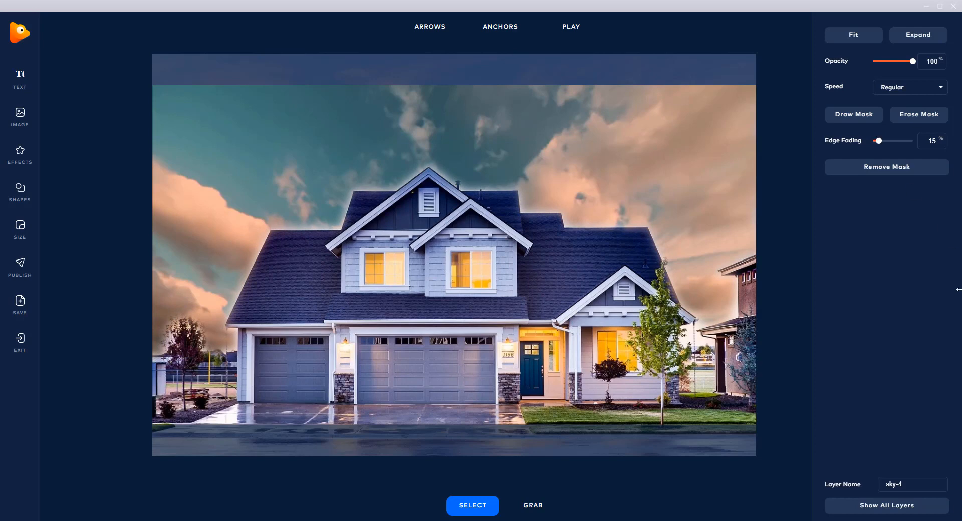
left_click(571, 28)
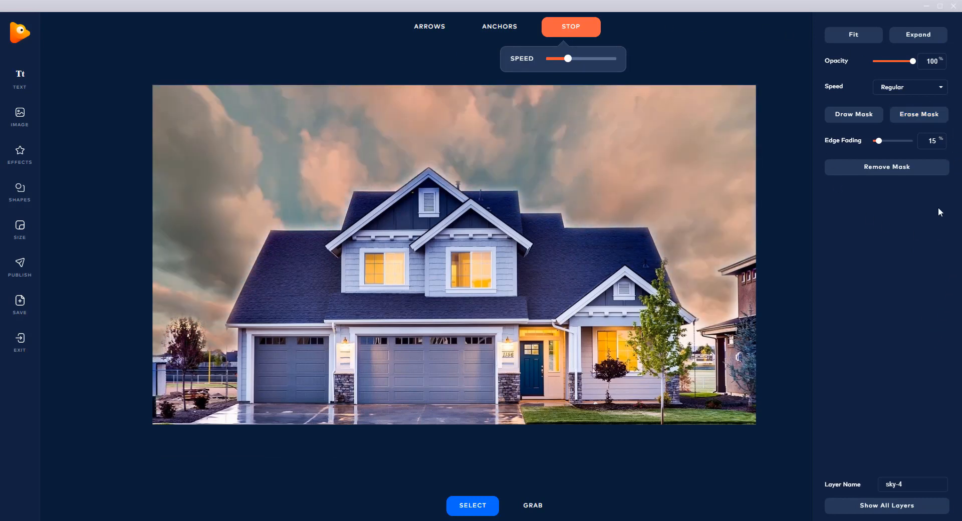
left_click(576, 28)
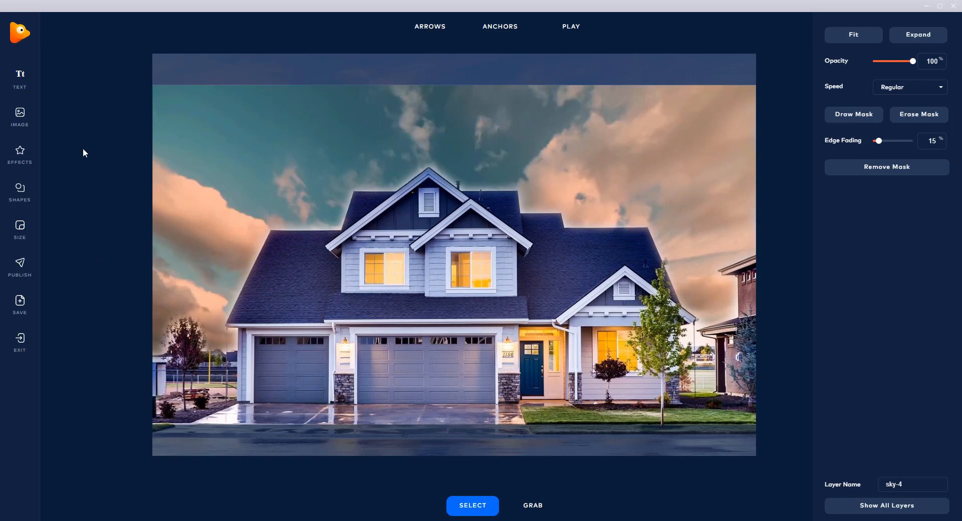
Step: Add the cut-out image of the man in the blue suit, shrink it and place it in front of the garage doors
left_click(20, 115)
double_click(252, 87)
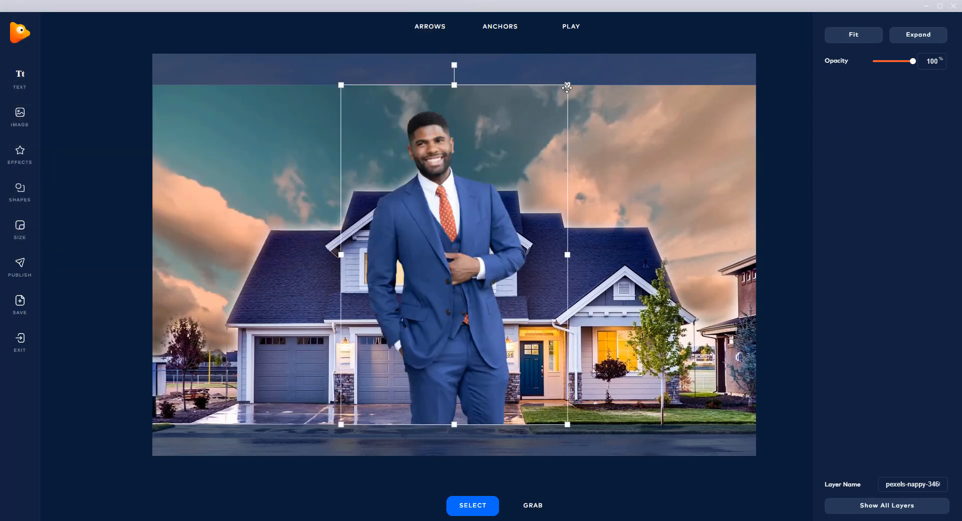
left_click_drag(568, 85, 481, 214)
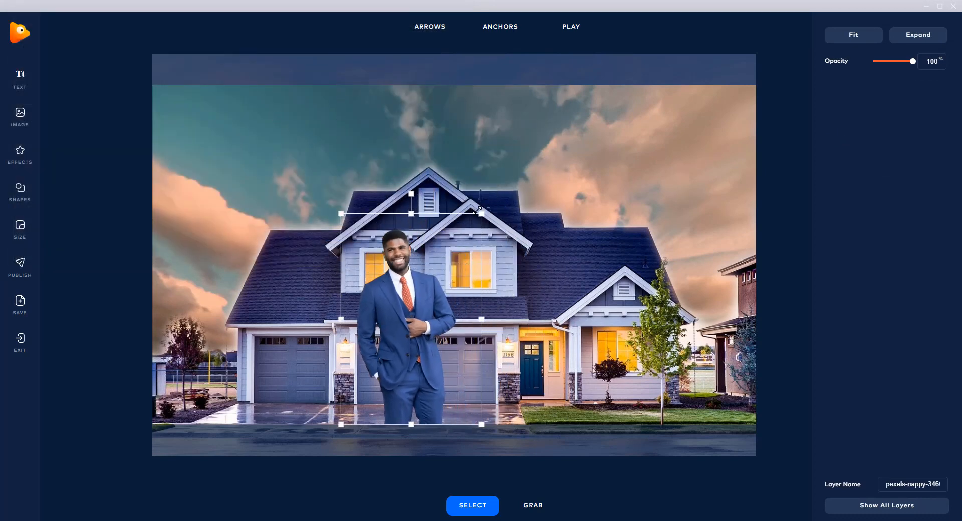
left_click_drag(408, 301, 342, 308)
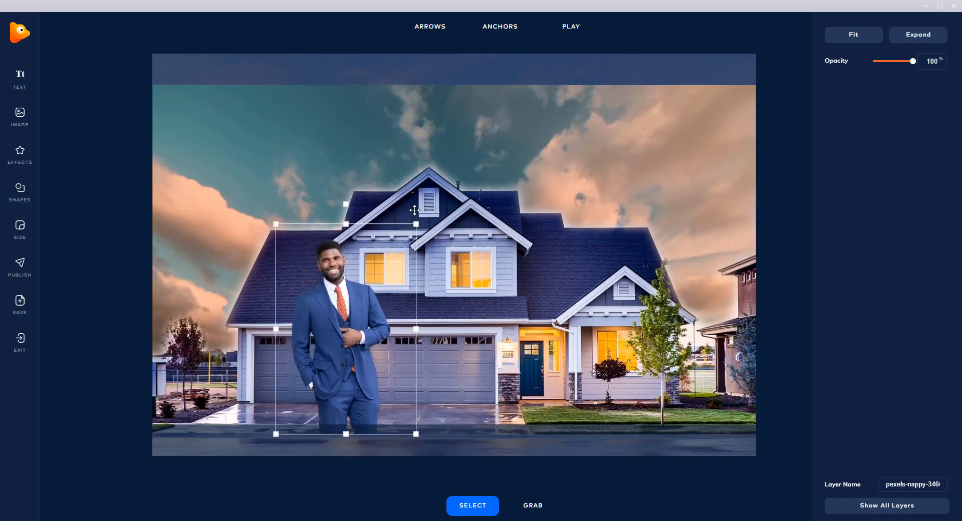
left_click_drag(414, 225, 384, 261)
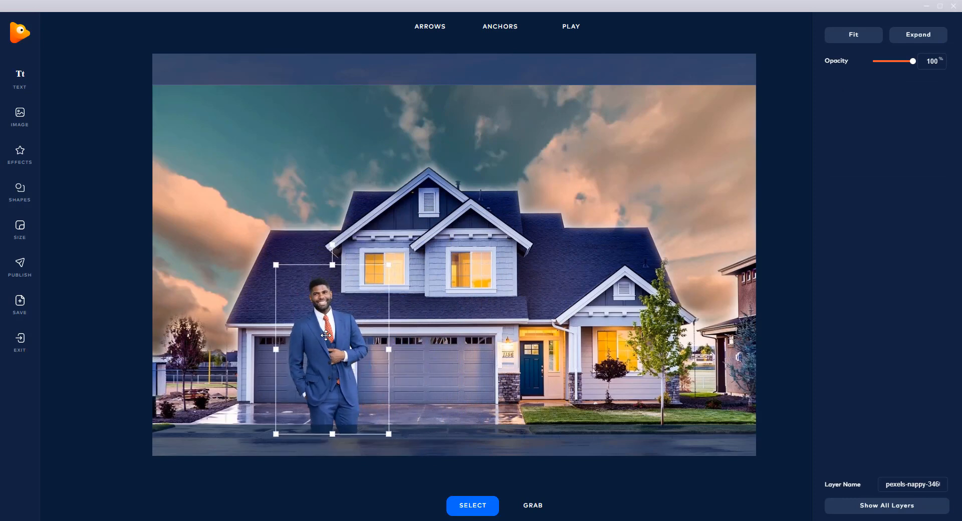
left_click_drag(324, 335, 338, 330)
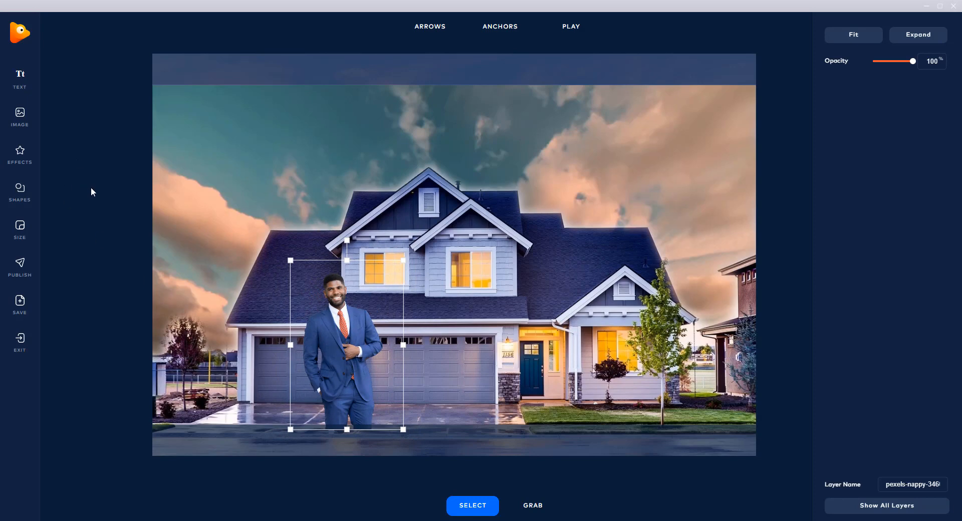
left_click(78, 209)
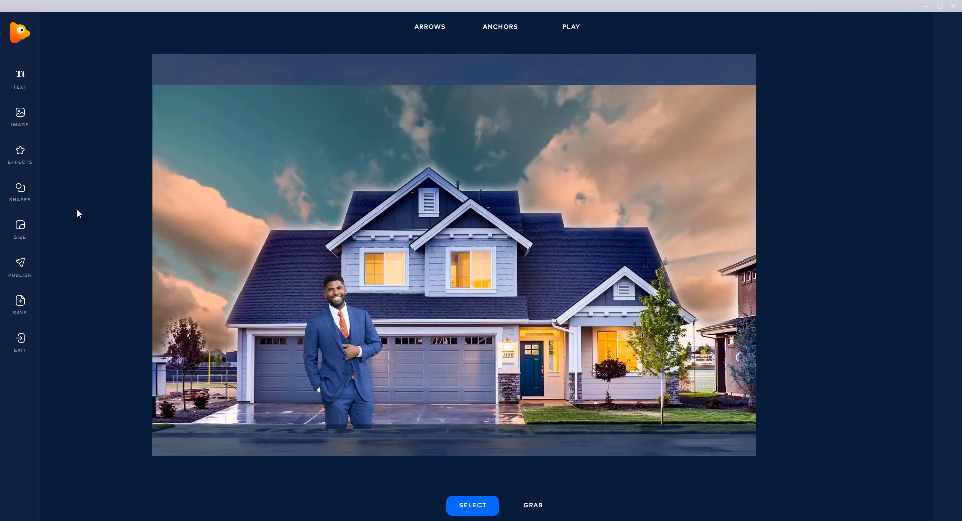
Step: Add a circle shape and place it over the house's left end, beside the man
left_click(22, 192)
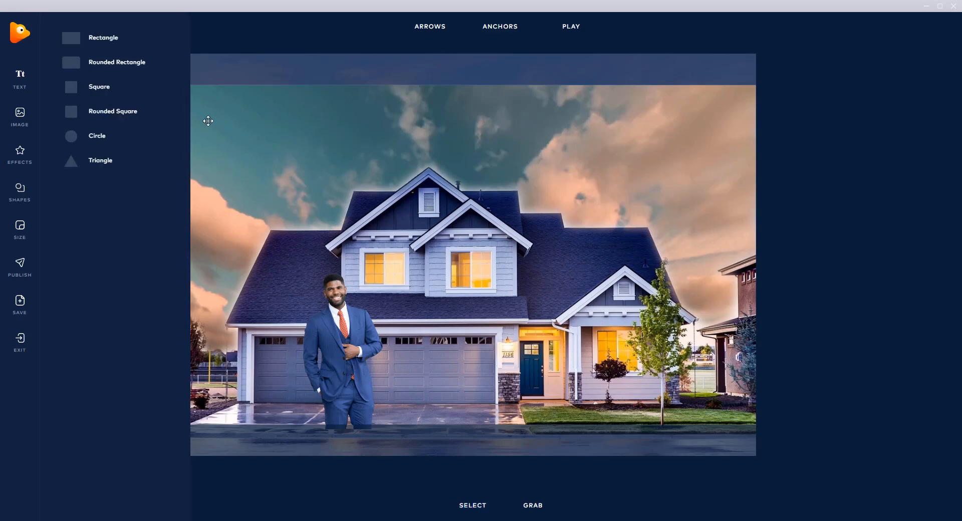
left_click(91, 89)
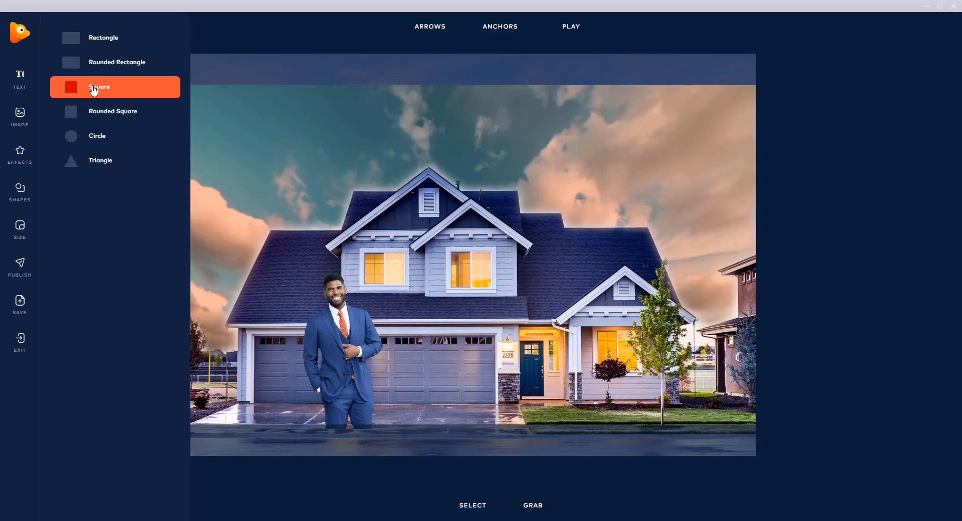
left_click(98, 116)
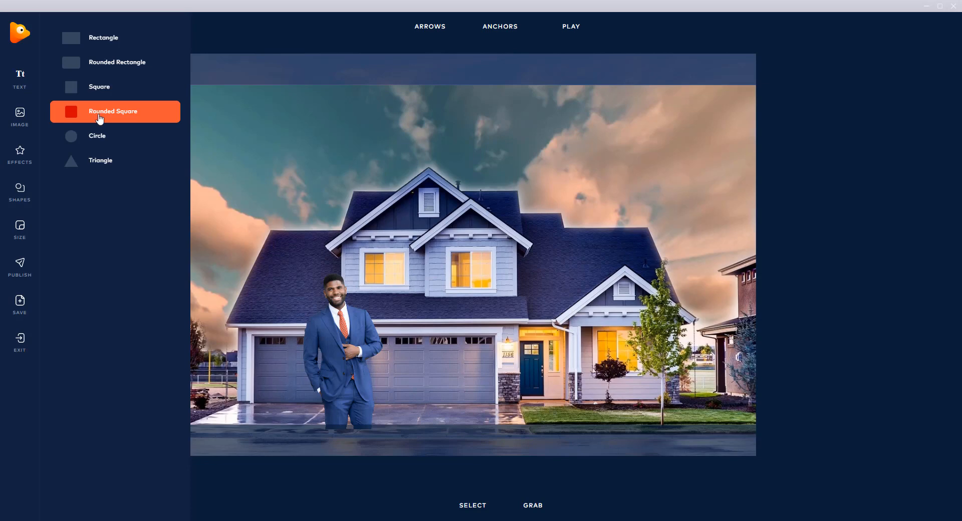
left_click(94, 90)
left_click(102, 139)
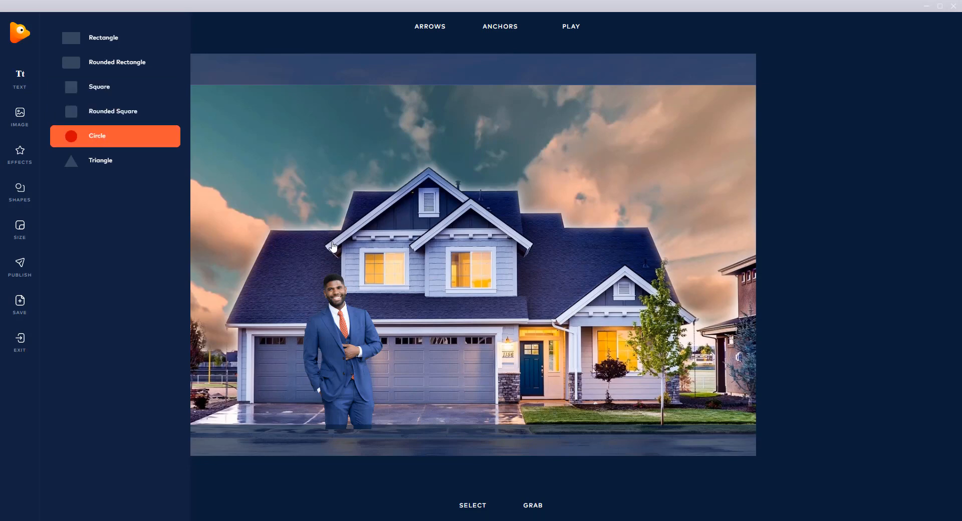
left_click(382, 299)
left_click_drag(458, 251, 265, 311)
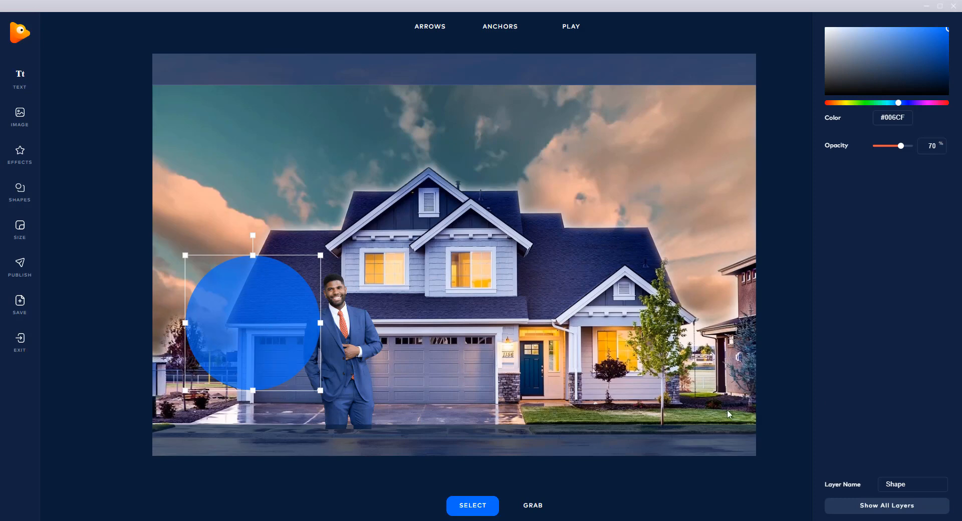
Step: Reorder the circle's layer below the man's image and recolour the circle near-black
left_click(890, 515)
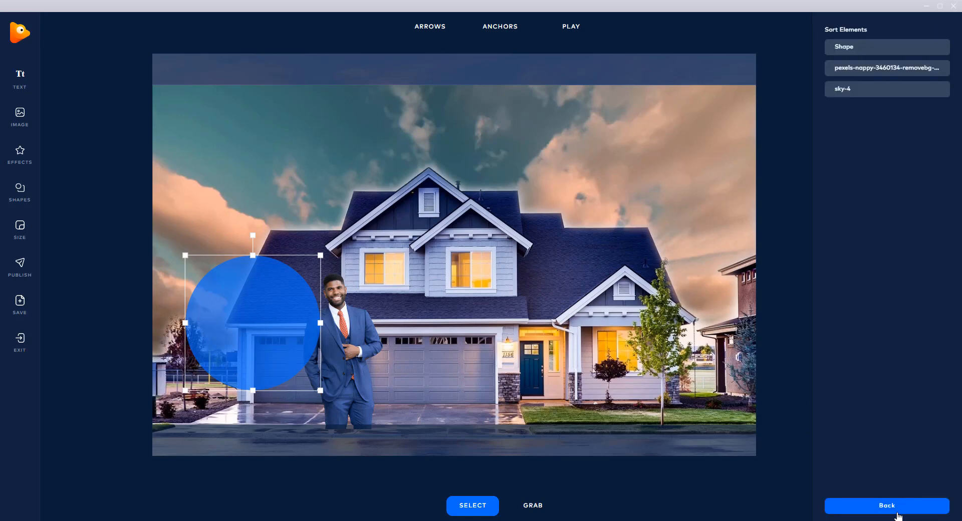
left_click_drag(894, 50, 891, 67)
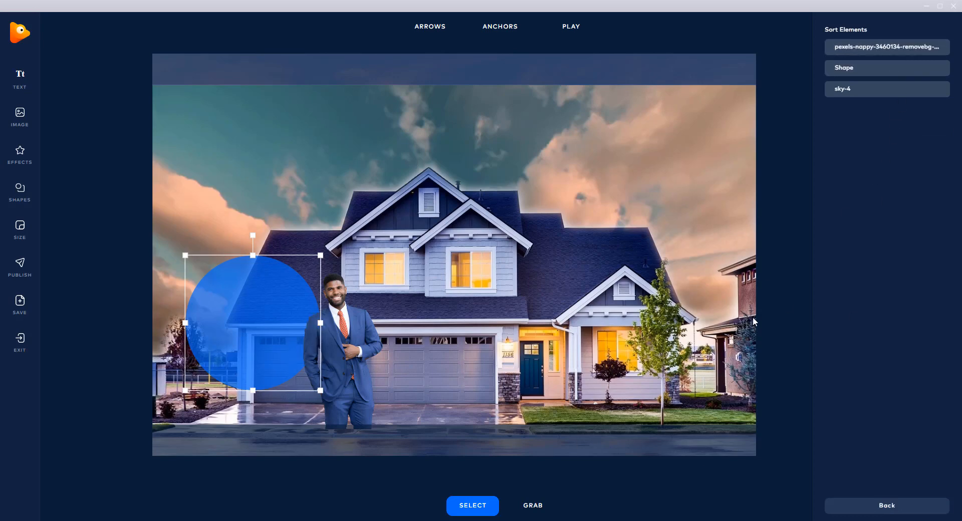
left_click(282, 318)
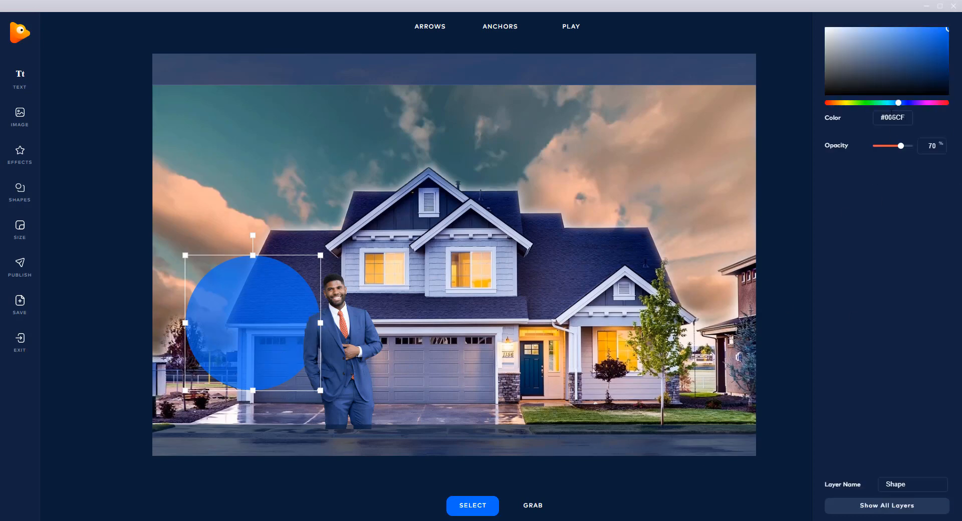
left_click(833, 92)
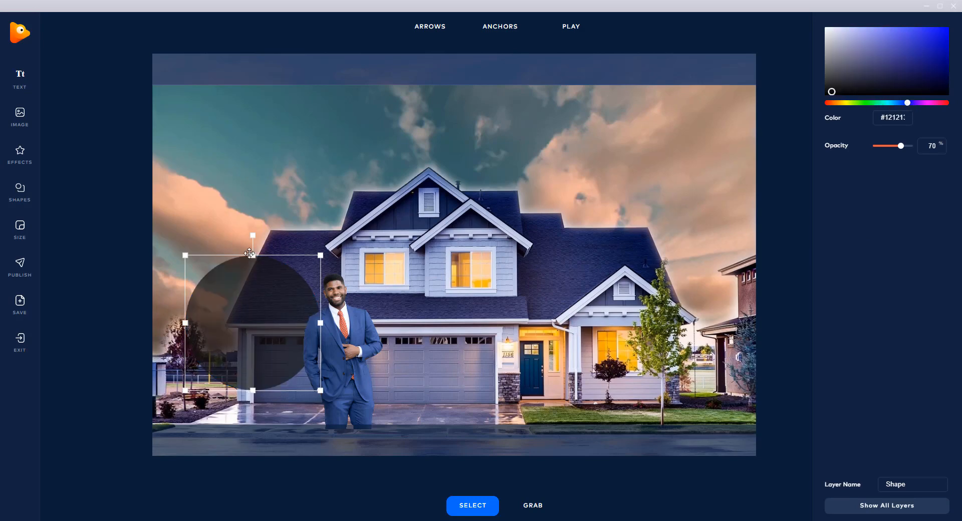
Step: Enlarge the dark circle and shift the man slightly right so that he overlaps the circle's edge
left_click_drag(184, 255, 163, 234)
left_click(325, 392)
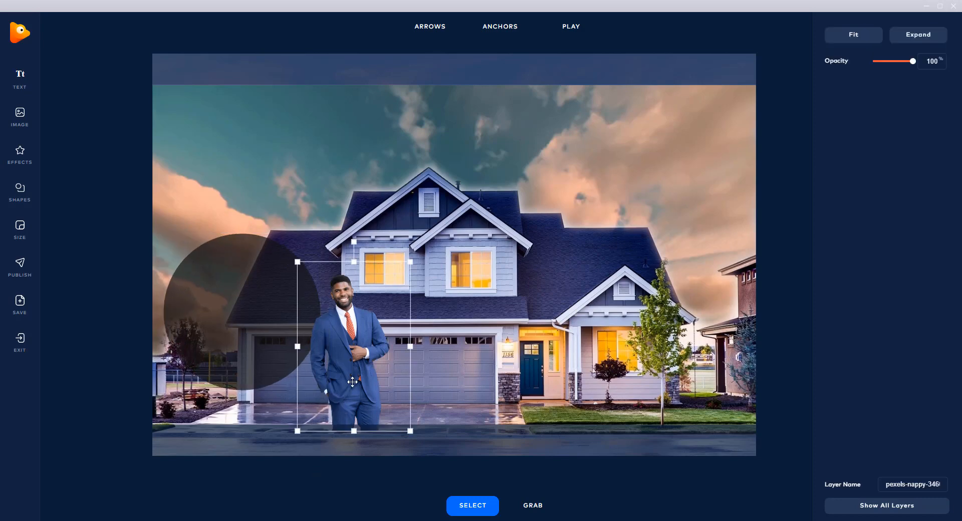
left_click(311, 361)
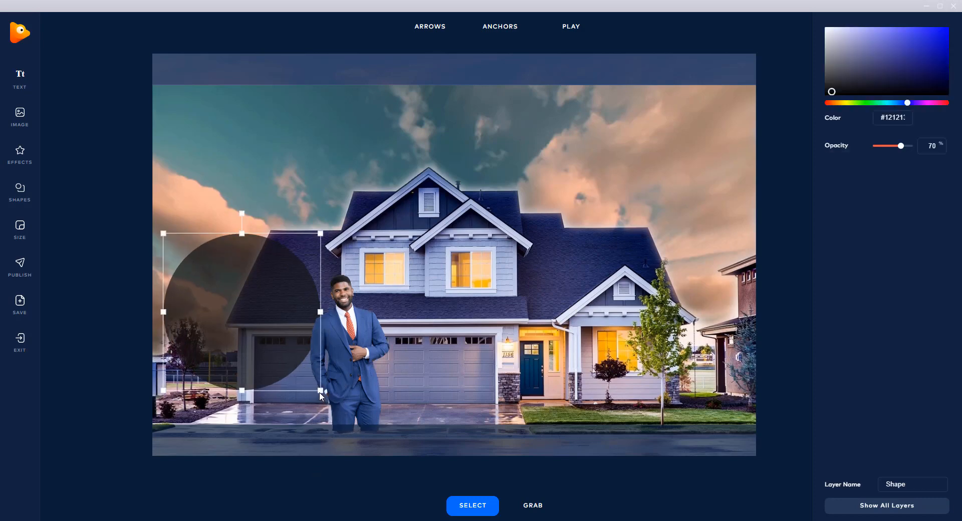
left_click_drag(320, 390, 327, 398)
left_click_drag(261, 336, 224, 334)
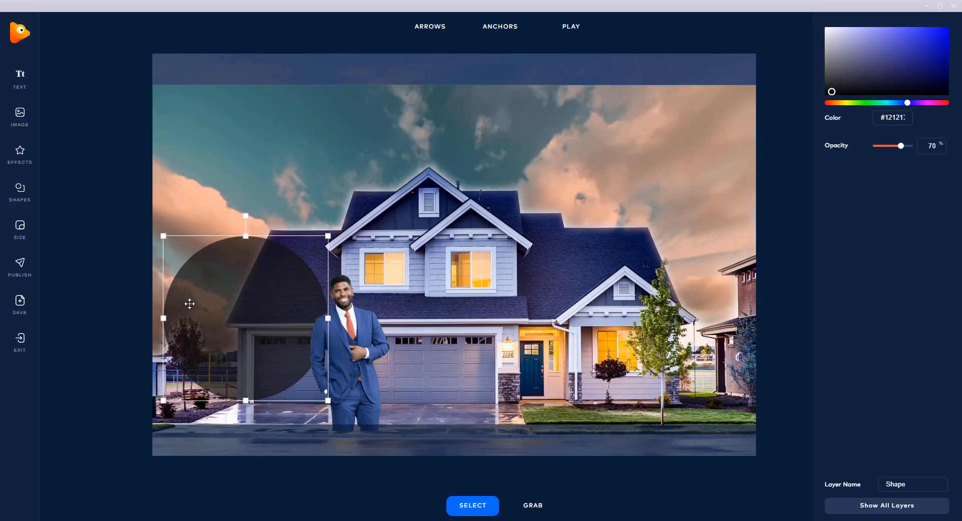
left_click(70, 124)
Step: Add a text layer reading "NEW LISTING", centre-aligned and in Oswald Bold
left_click(21, 79)
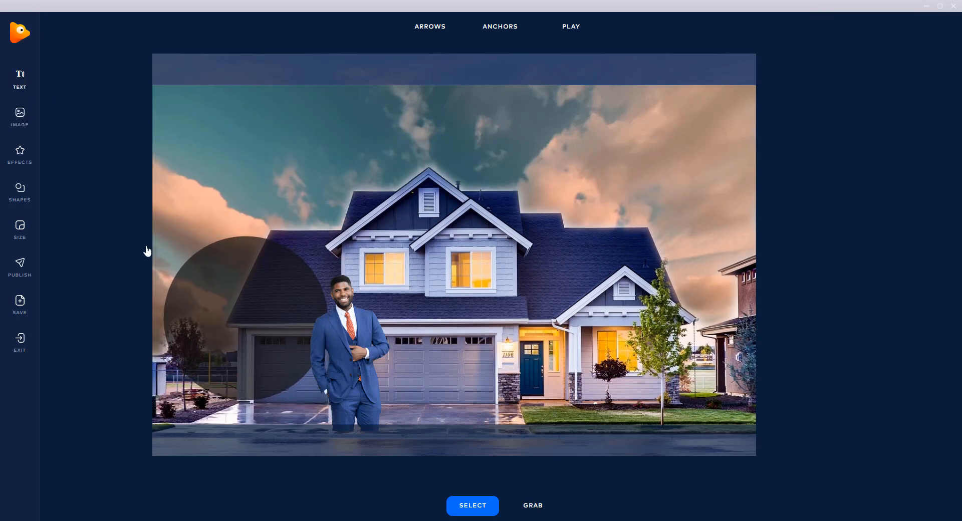
key("ctrl+a")
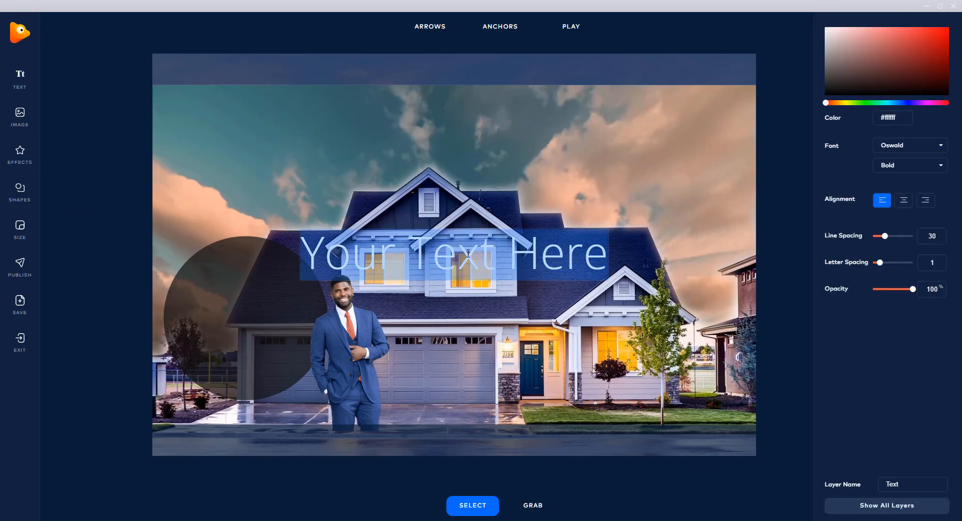
type("NEW")
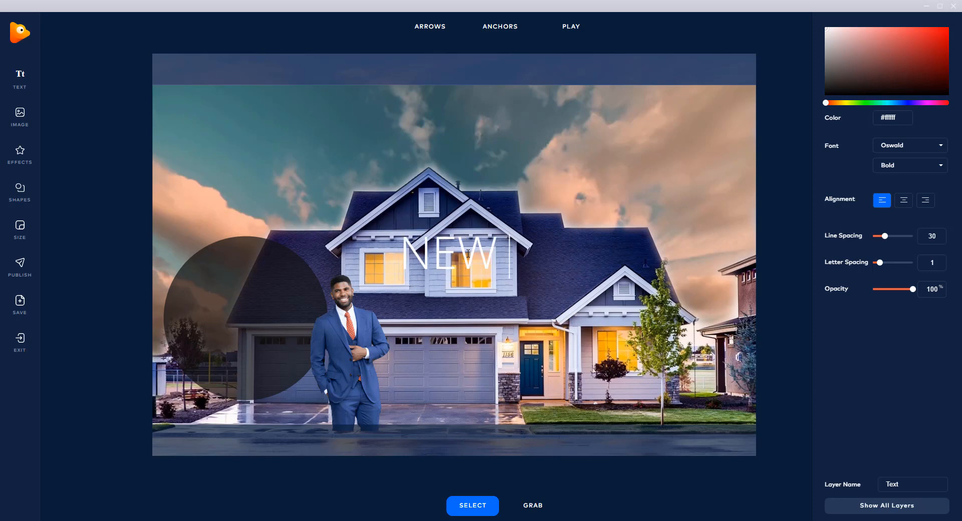
type(" LISTING")
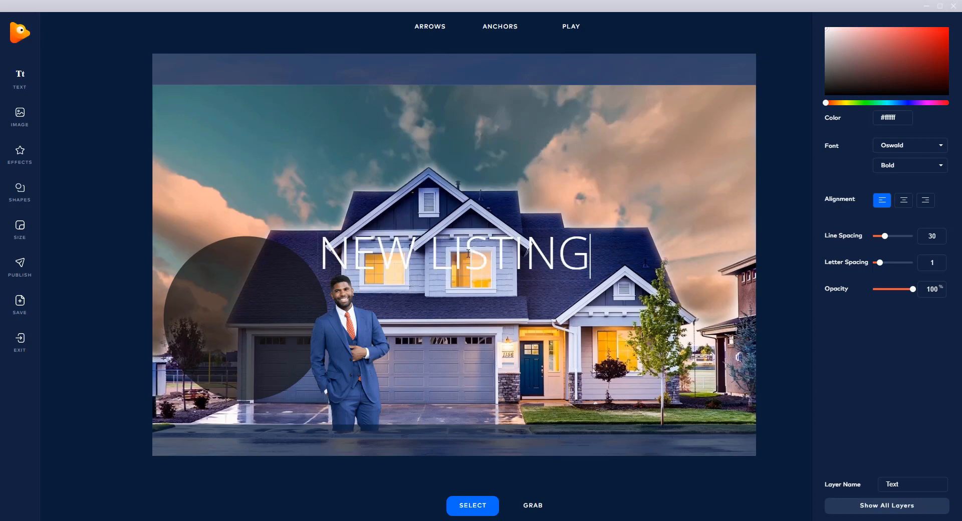
left_click(903, 200)
left_click(919, 172)
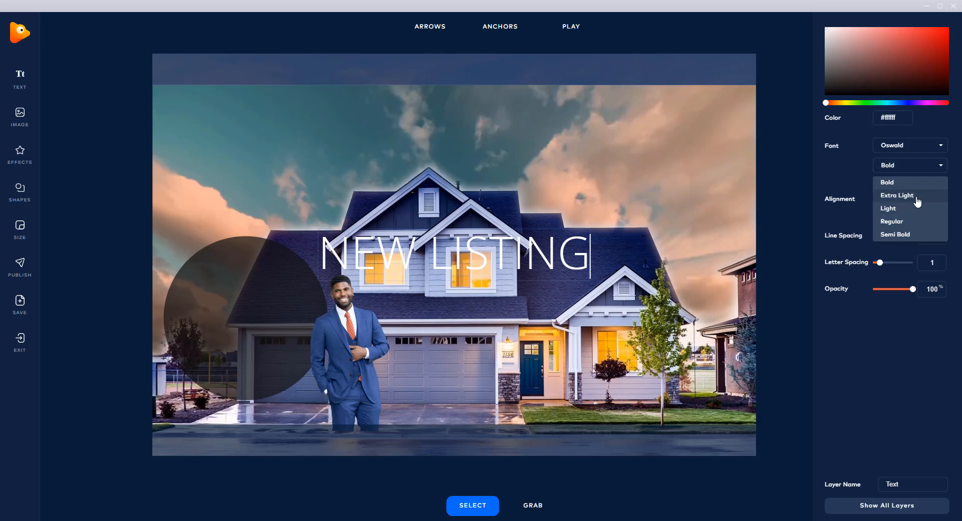
left_click(916, 183)
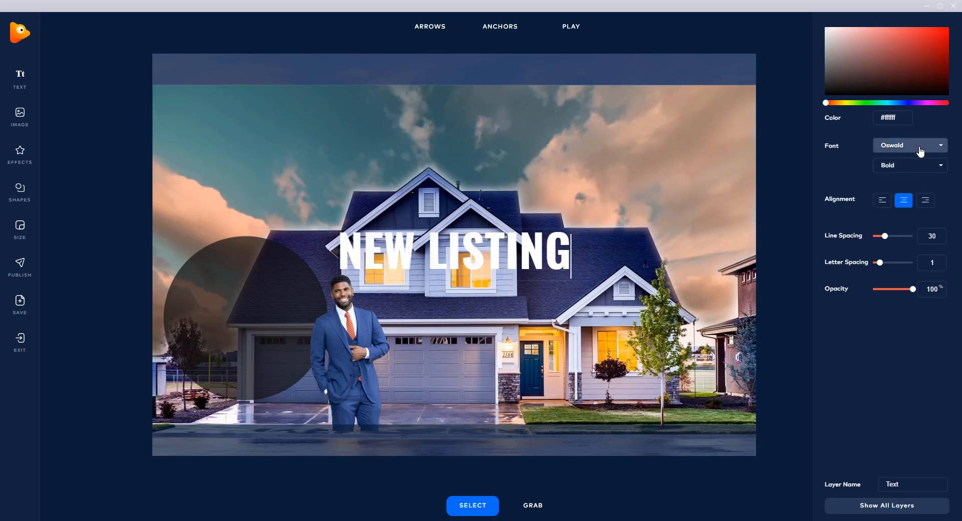
Step: Change the "NEW LISTING" text to the Oswald font in Regular weight
left_click(920, 149)
scroll(916, 226, "down", 8)
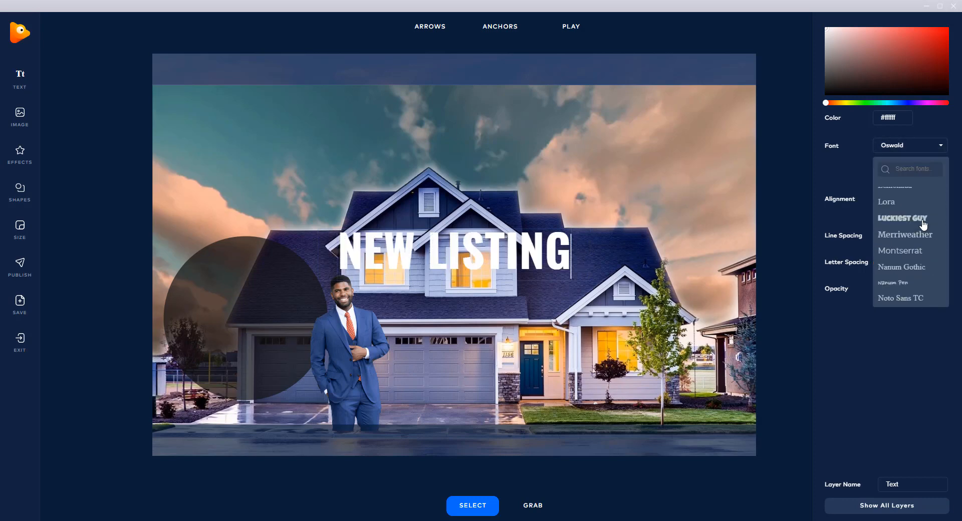
scroll(924, 226, "down", 5)
scroll(910, 230, "up", 2)
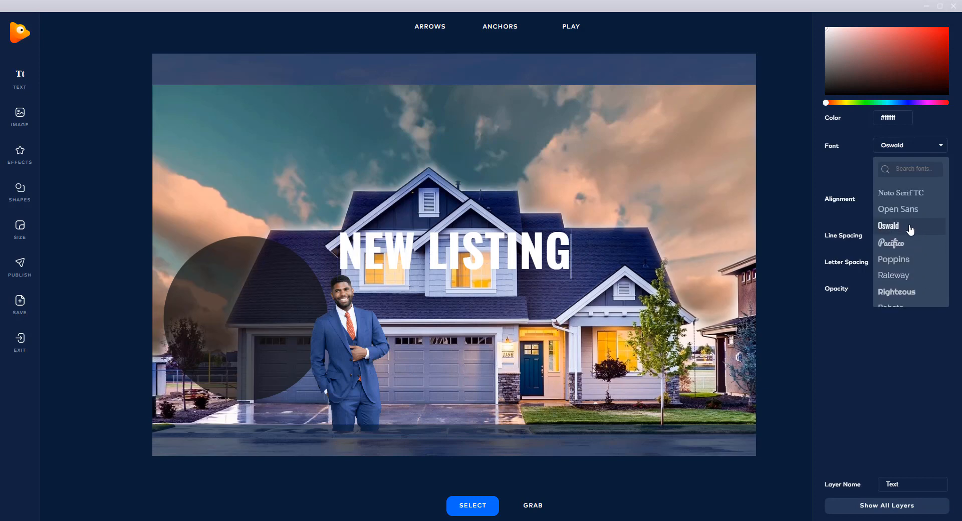
left_click(910, 230)
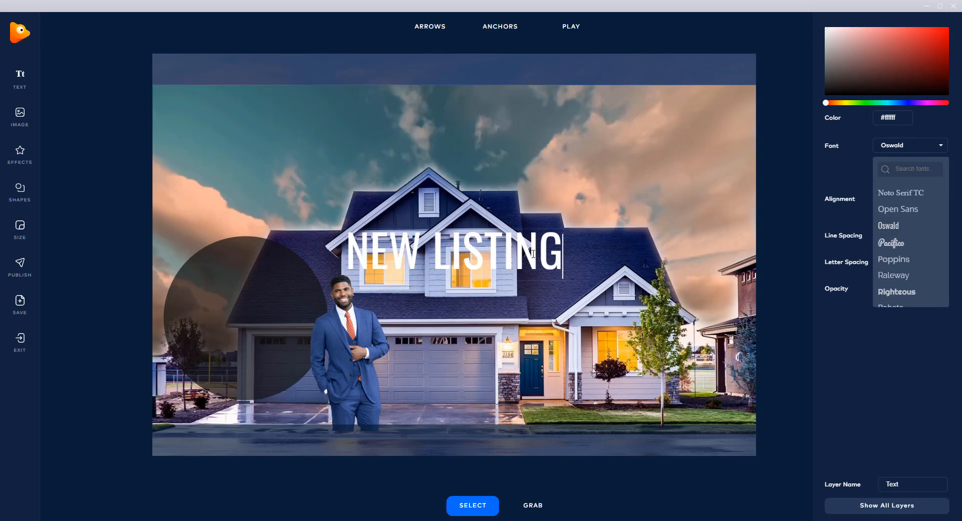
Step: Shrink the "NEW LISTING" text and place it inside the upper part of the dark circle
left_click(481, 258)
left_click(496, 258)
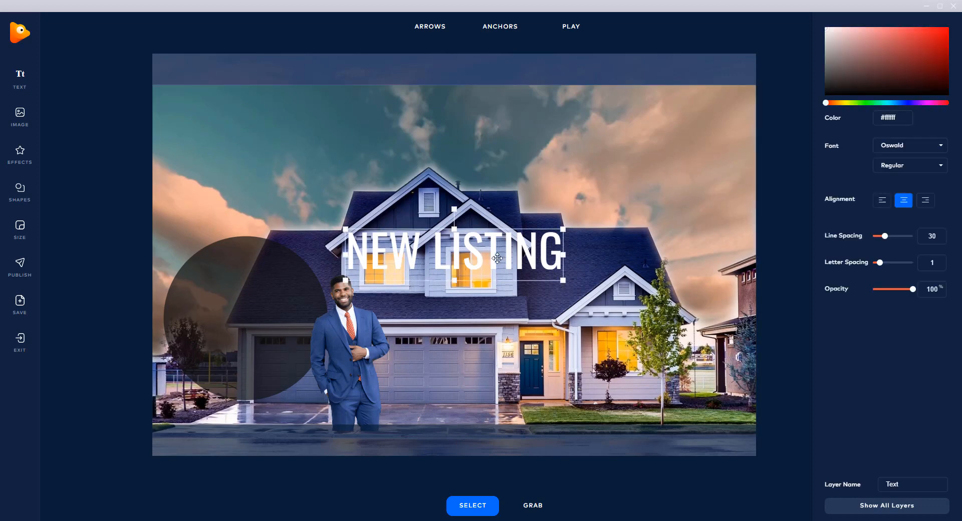
left_click_drag(517, 248, 313, 269)
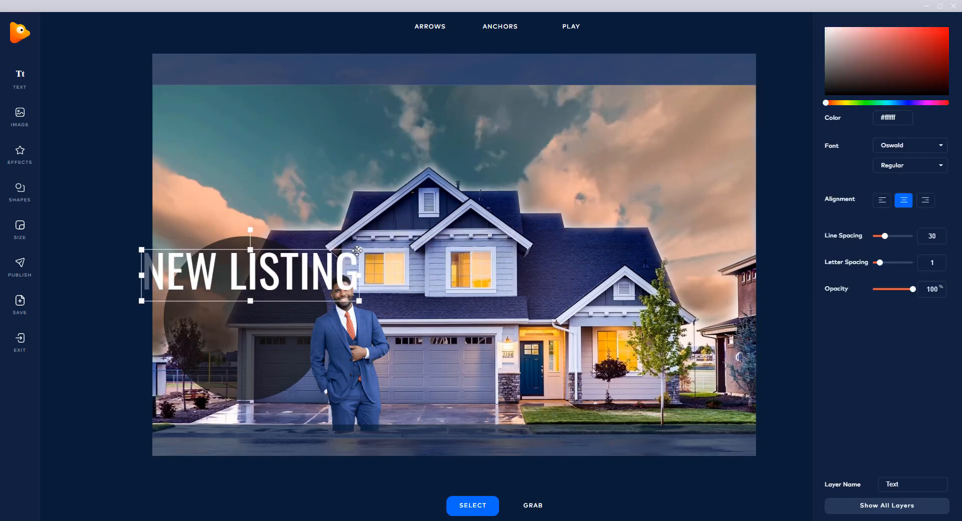
left_click_drag(360, 248, 274, 286)
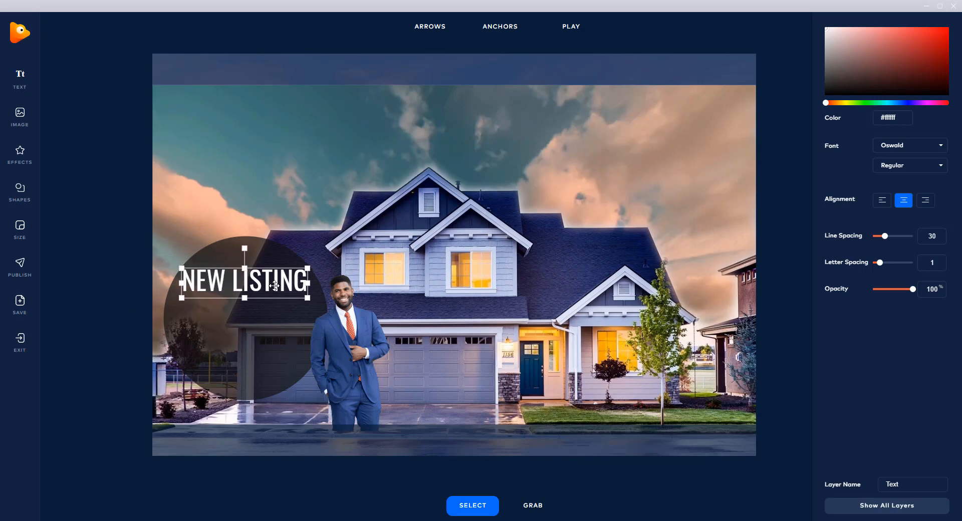
Step: Add another text layer and select all of its placeholder text for replacement
left_click(31, 77)
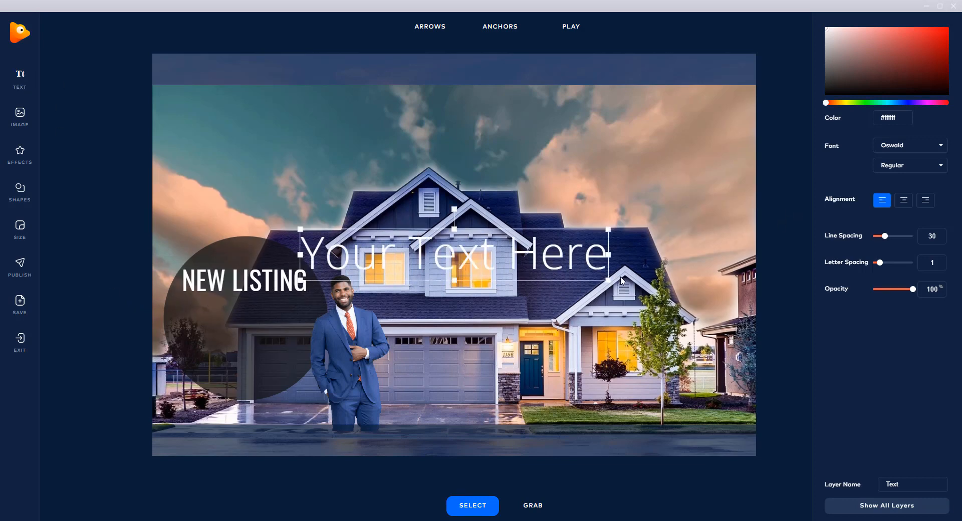
double_click(558, 263)
left_click(559, 263)
key("ctrl+a")
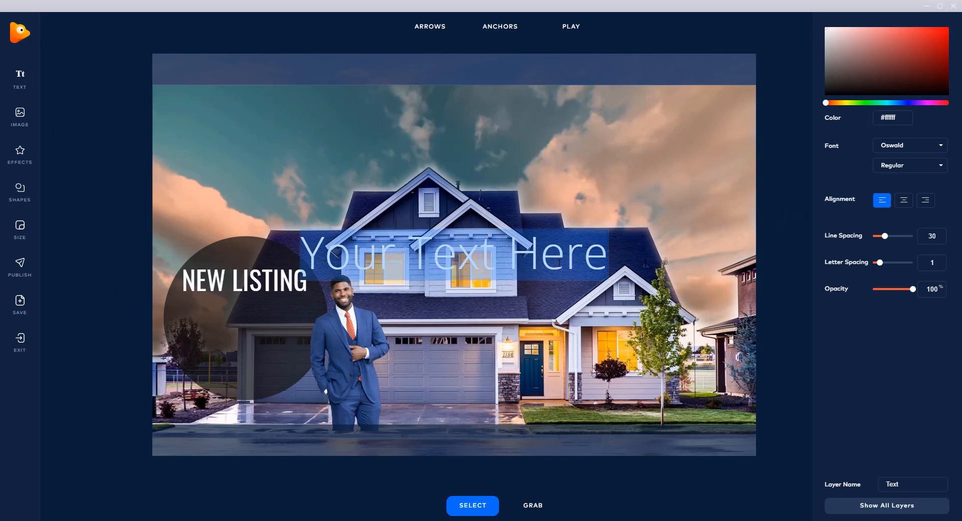
type("CLICK BELOW")
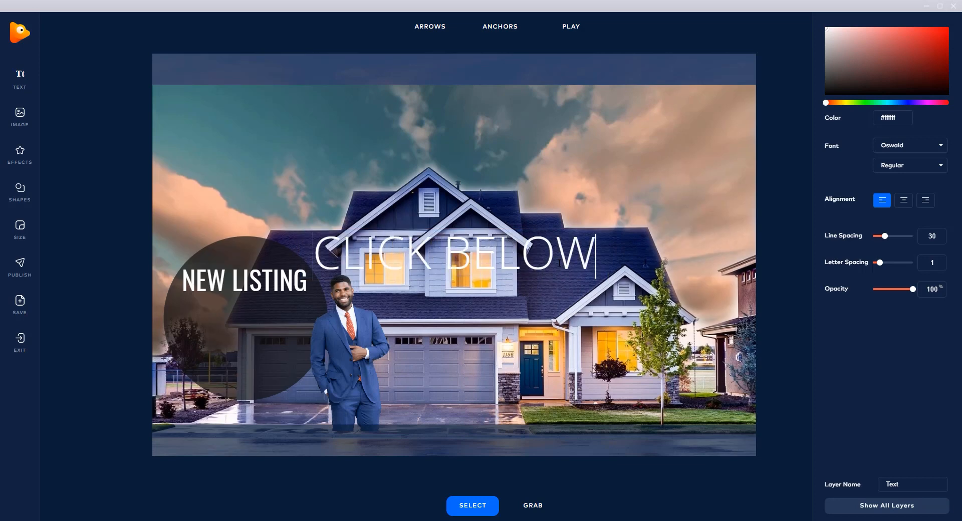
type(" FOR MOE")
key("BackSpace")
type("RE I")
key("BackSpace")
key("BackSpace")
key("BackSpace")
key("BackSpace")
key("BackSpace")
key("BackSpace")
key("BackSpace")
key("BackSpace")
key("BackSpace")
key("BackSpace")
key("BackSpace")
key("BackSpace")
key("BackSpace")
key("BackSpace")
key("BackSpace")
key("BackSpace")
key("BackSpace")
key("BackSpace")
key("BackSpace")
key("BackSpace")
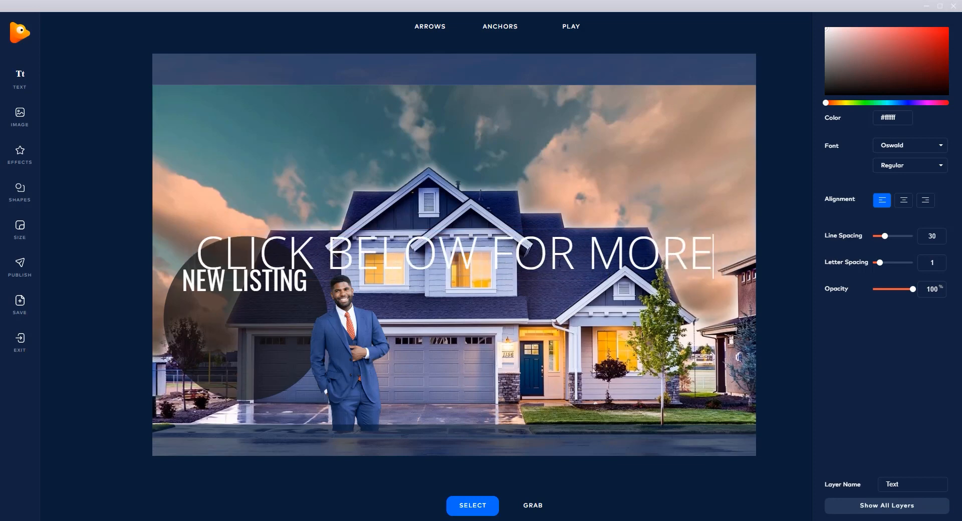
key("BackSpace")
Step: Enter "COMMENT BELOW FOR DETAILS" as the new layer's text, with a line break before "FOR"
type("COMMENT")
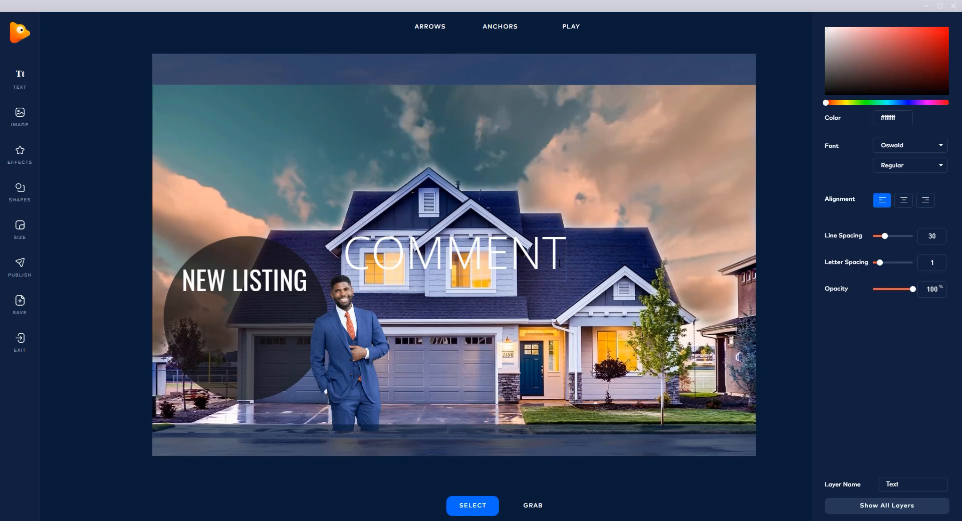
type("BELOW FR")
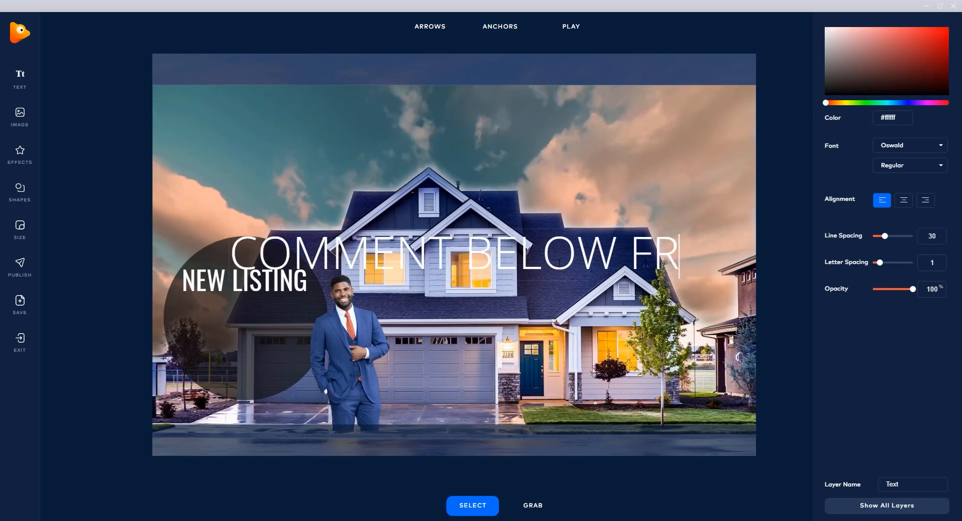
key("BackSpace")
type("OR DETAILS")
left_click(522, 261)
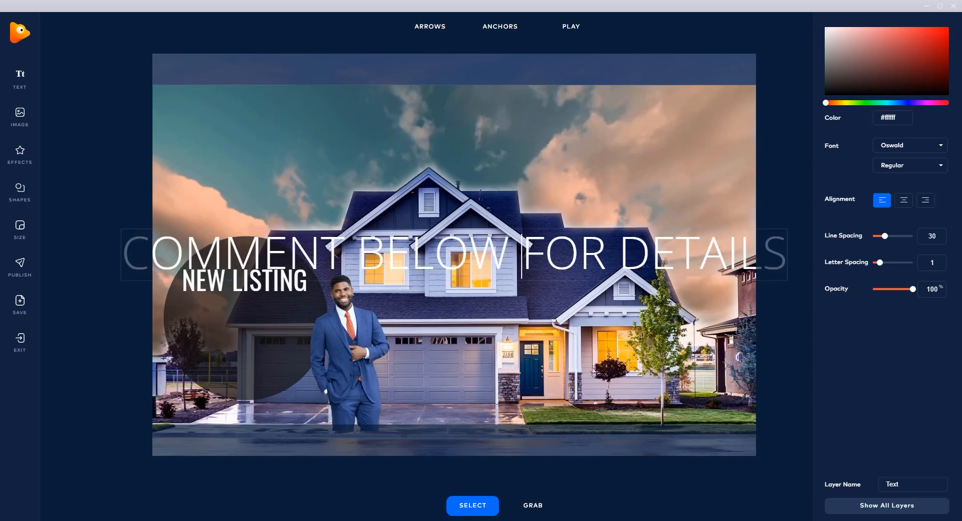
key("BackSpace")
key("Return")
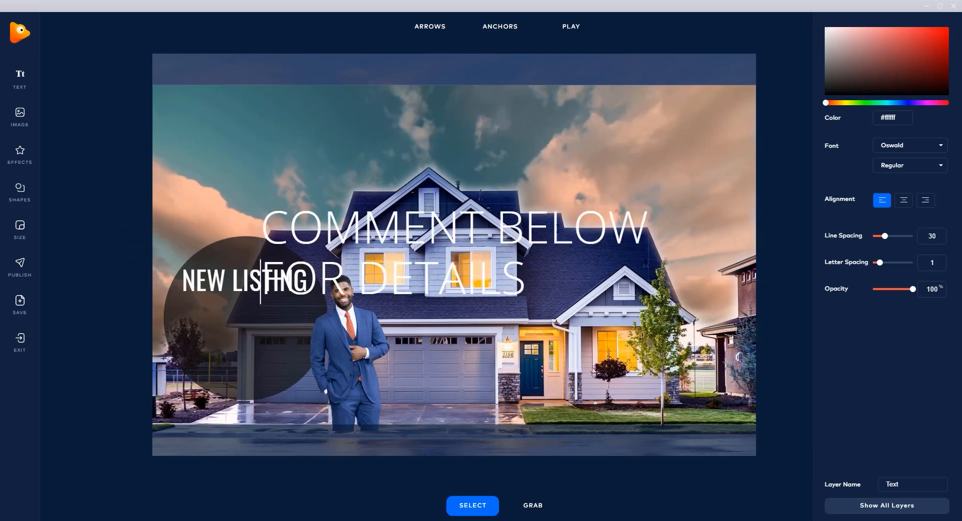
Step: Centre-align the "COMMENT BELOW FOR DETAILS" text and format it in Oswald Regular
left_click(910, 210)
left_click(914, 166)
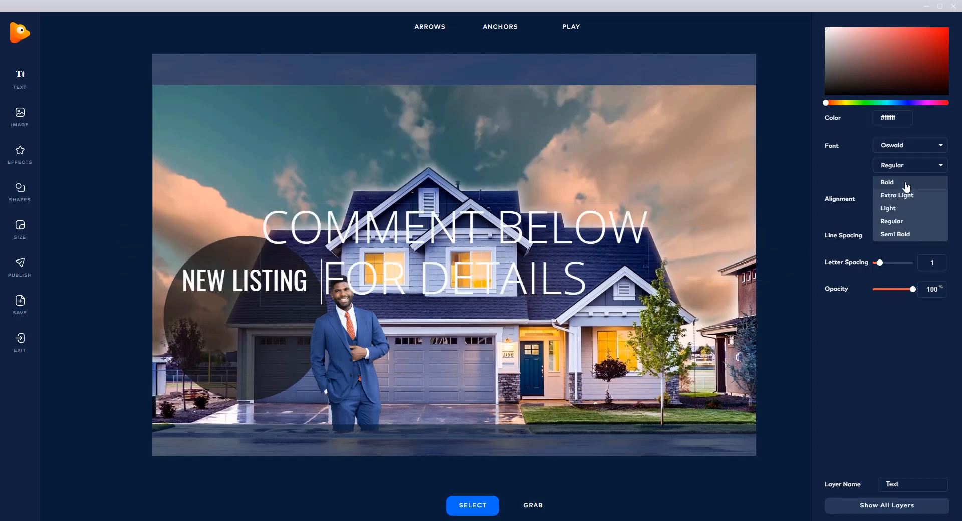
left_click(907, 184)
left_click(911, 146)
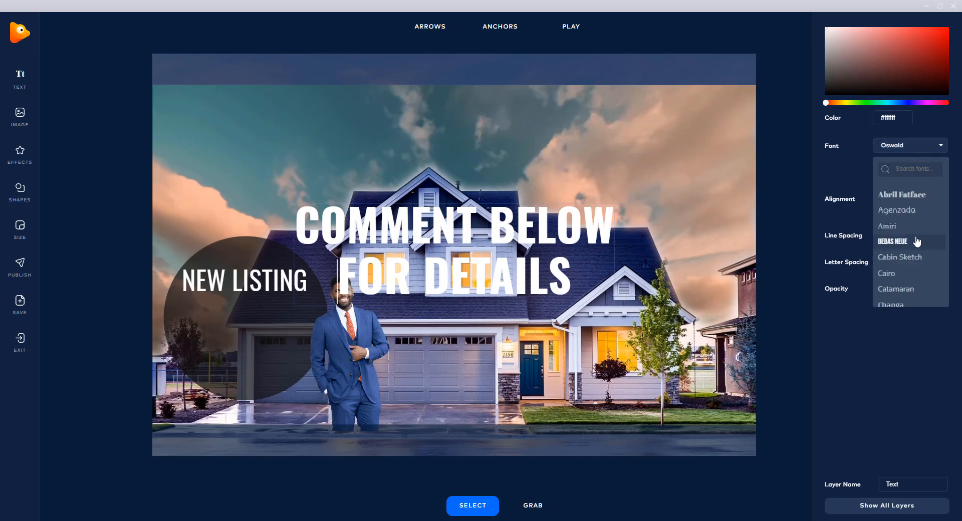
scroll(917, 242, "down", 10)
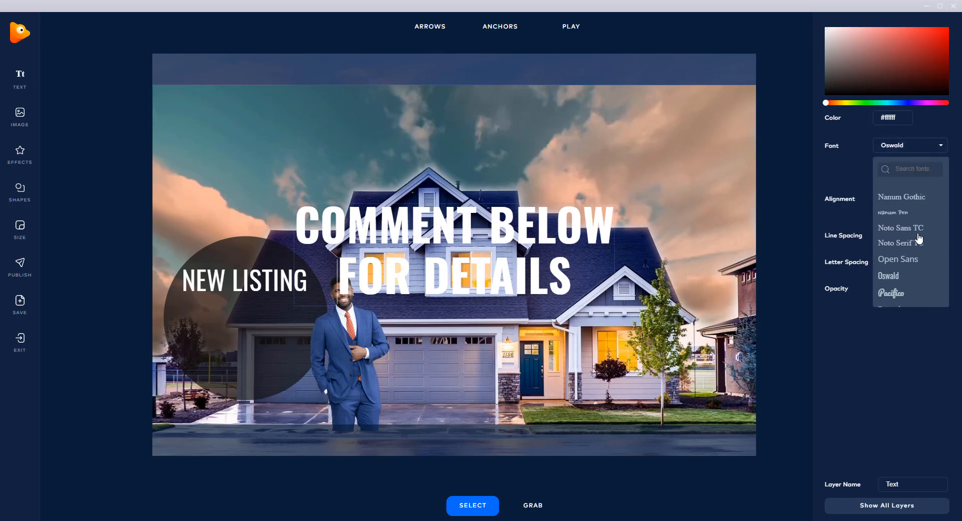
left_click(906, 276)
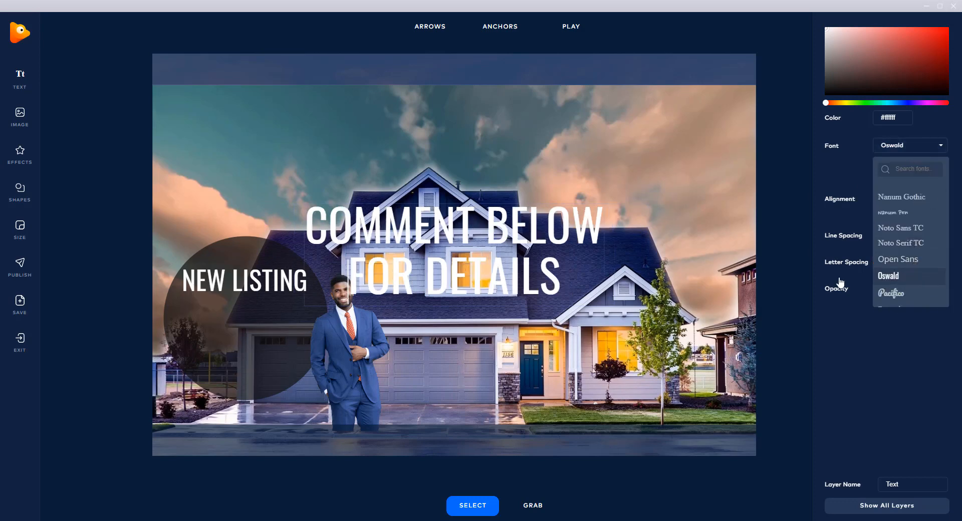
Step: Shrink the "COMMENT BELOW FOR DETAILS" text and place it in the lower part of the dark circle
left_click(553, 229)
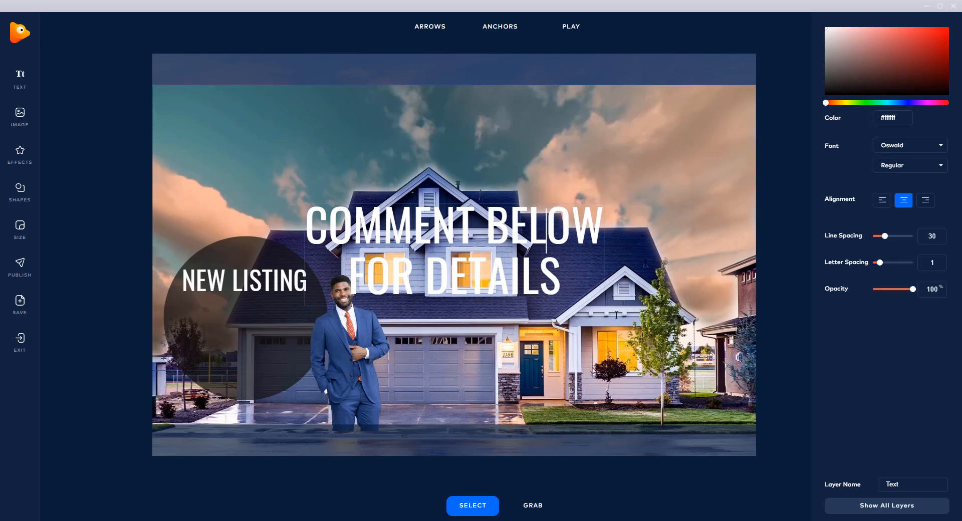
left_click(567, 327)
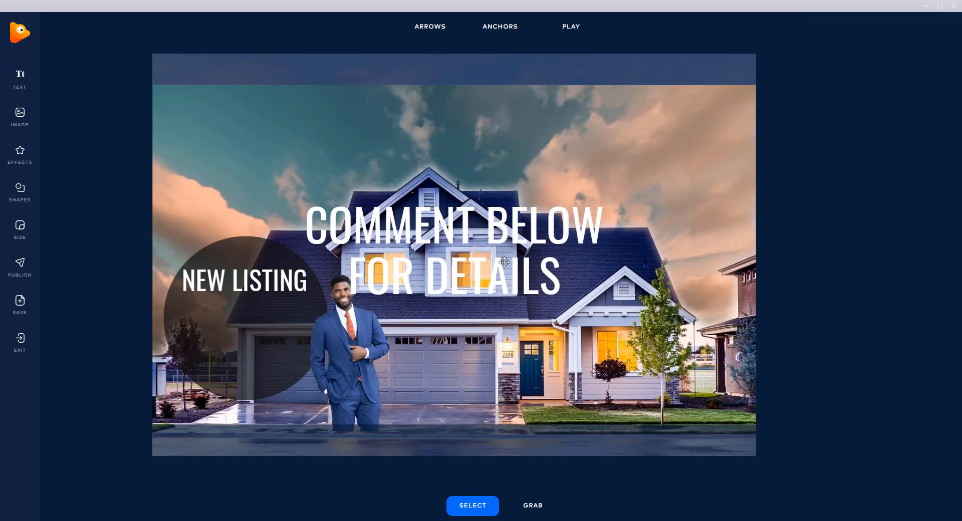
left_click(526, 243)
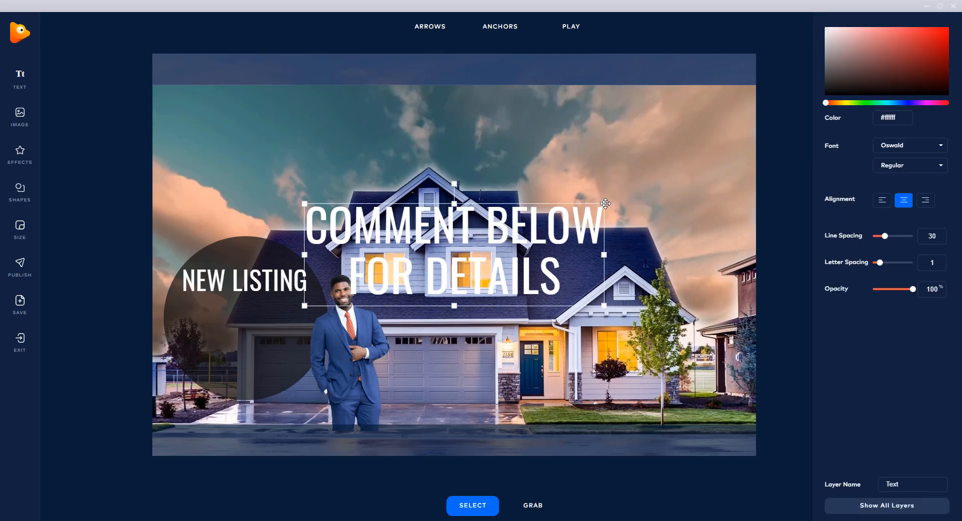
left_click_drag(604, 204, 279, 353)
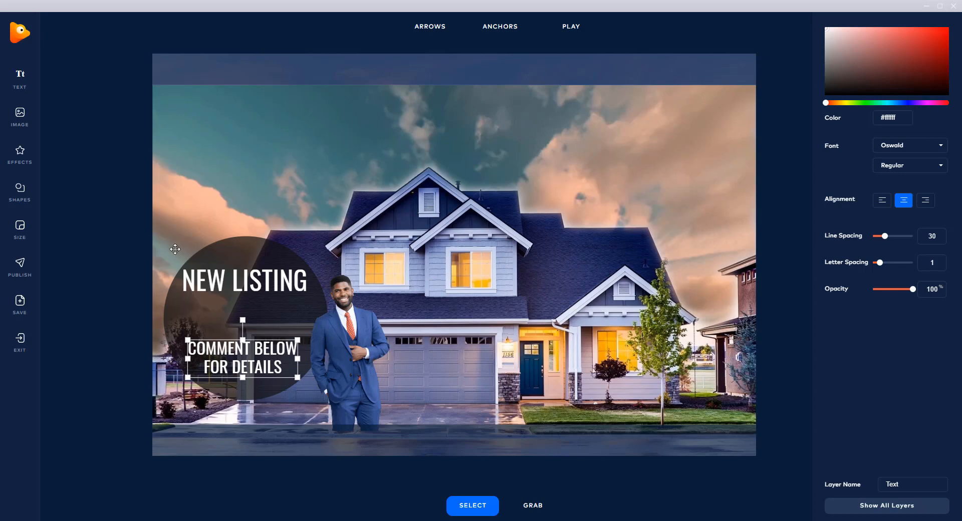
left_click(110, 171)
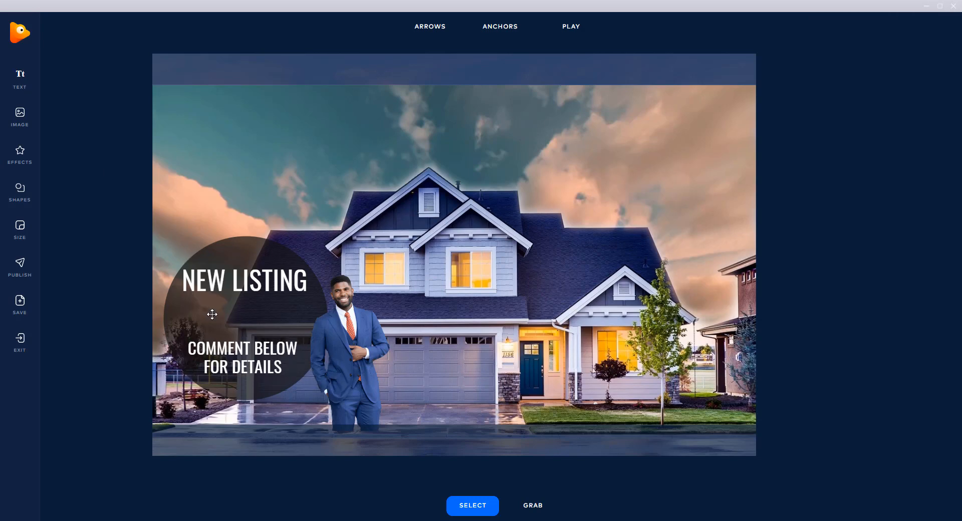
Step: Add a text layer reading "$500,000", centre-aligned and in Oswald Regular
left_click(20, 77)
double_click(490, 258)
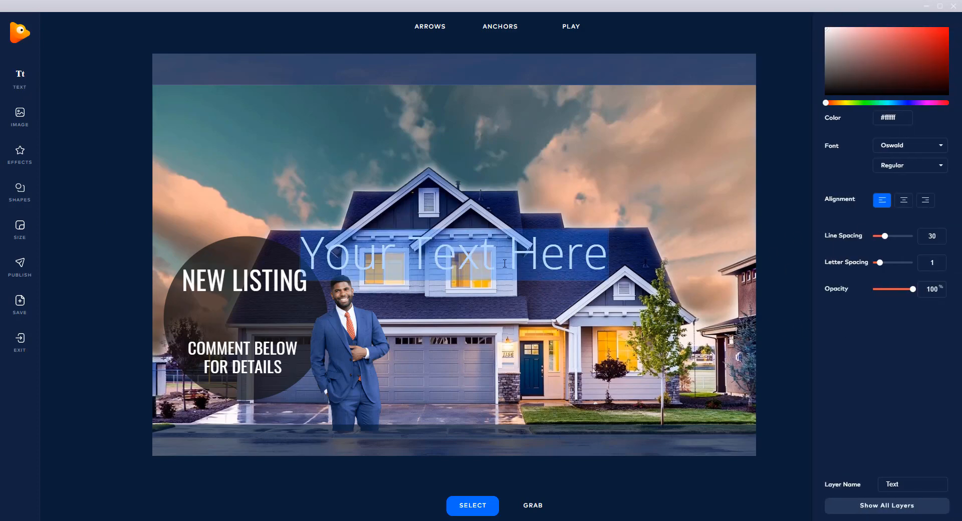
type("$50")
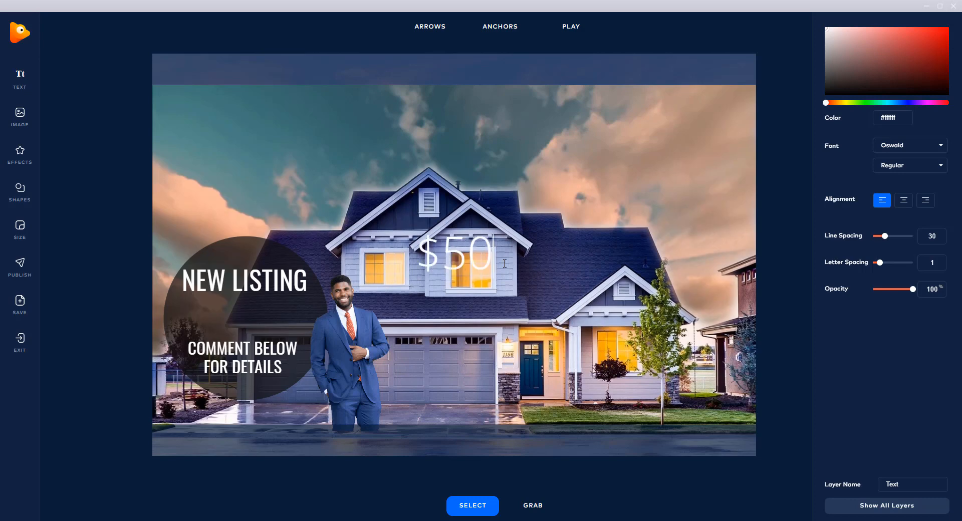
type("0,000")
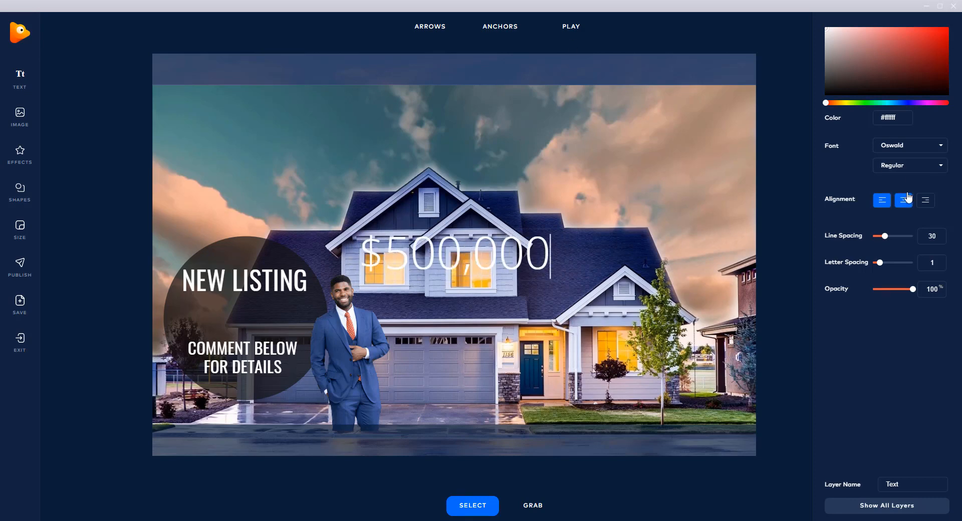
left_click(912, 165)
left_click(897, 180)
left_click(925, 145)
scroll(917, 237, "down", 10)
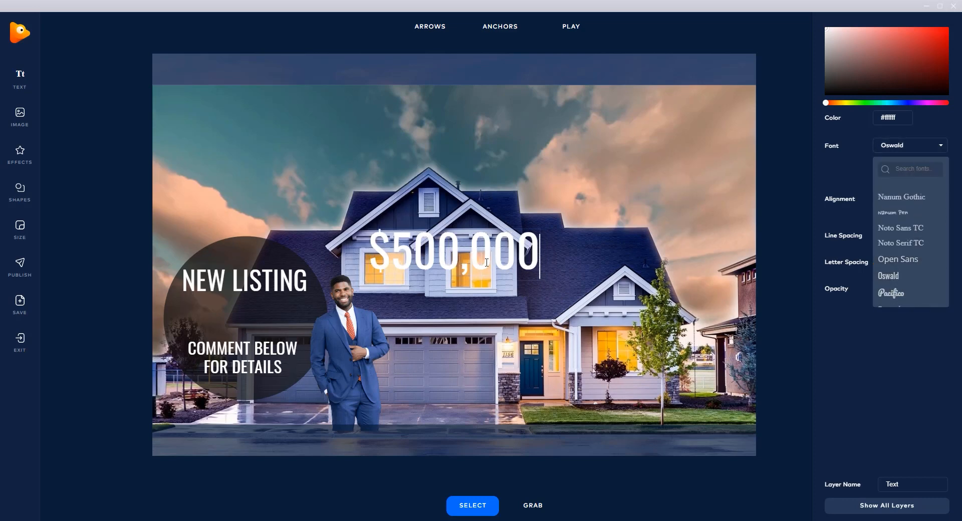
Step: Shrink the "$500,000" text and place it in the circle between the other two texts
left_click(230, 327)
left_click(124, 291)
left_click(529, 250)
left_click_drag(541, 230, 287, 327)
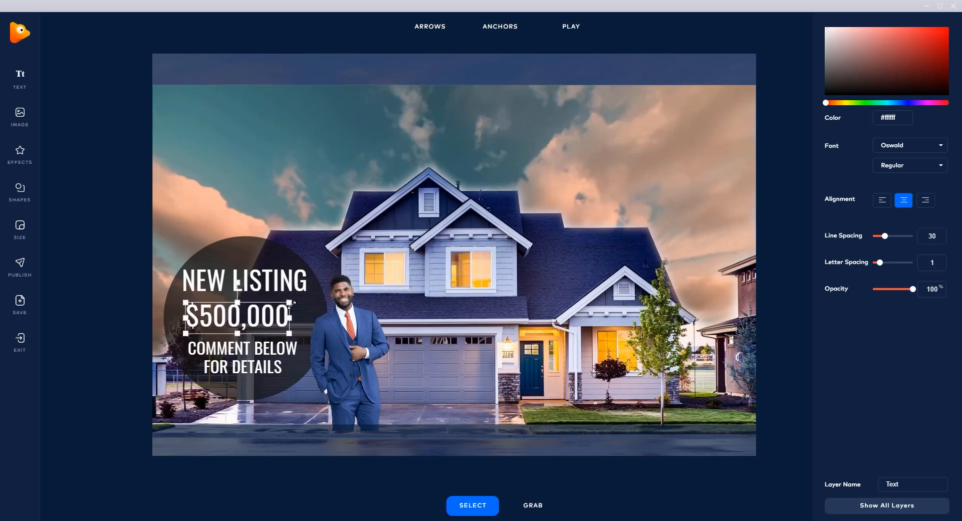
Step: Reduce the "COMMENT BELOW FOR DETAILS" text slightly and move it a little lower in the circle
left_click(254, 362)
left_click_drag(188, 342, 206, 347)
left_click_drag(266, 362, 261, 366)
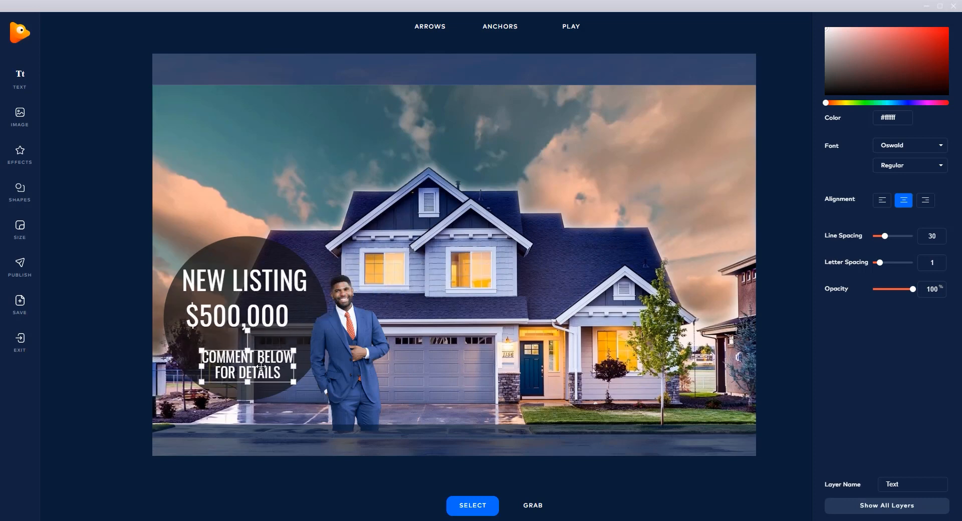
Step: Fine-tune the positions of the three text layers so they are evenly spaced and centred within the dark circle
left_click(260, 319)
left_click_drag(260, 318, 268, 321)
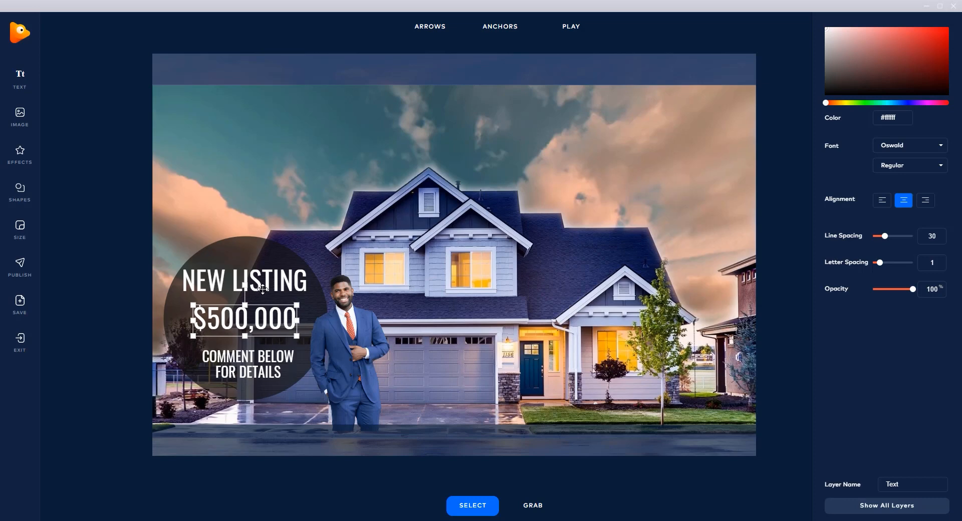
left_click_drag(263, 289, 264, 290)
left_click_drag(262, 369, 261, 362)
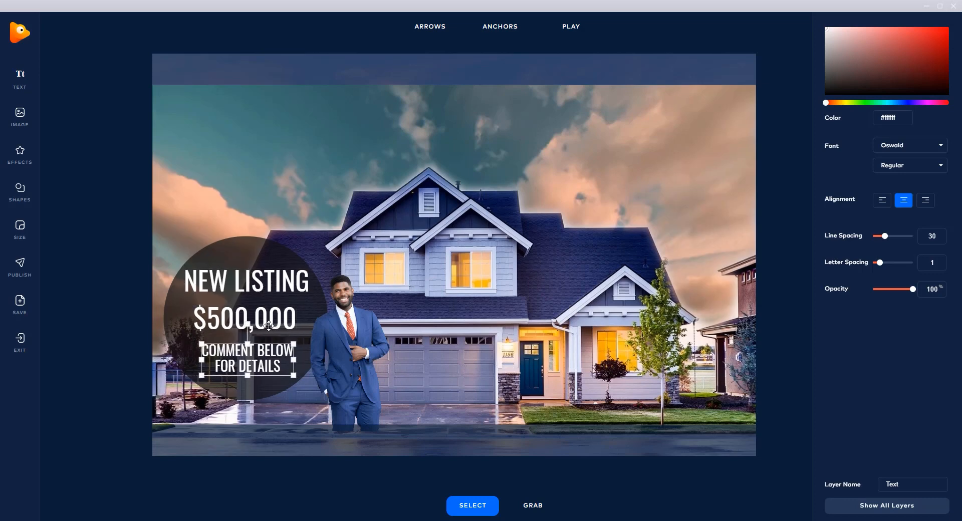
left_click(269, 325)
left_click_drag(269, 284, 268, 284)
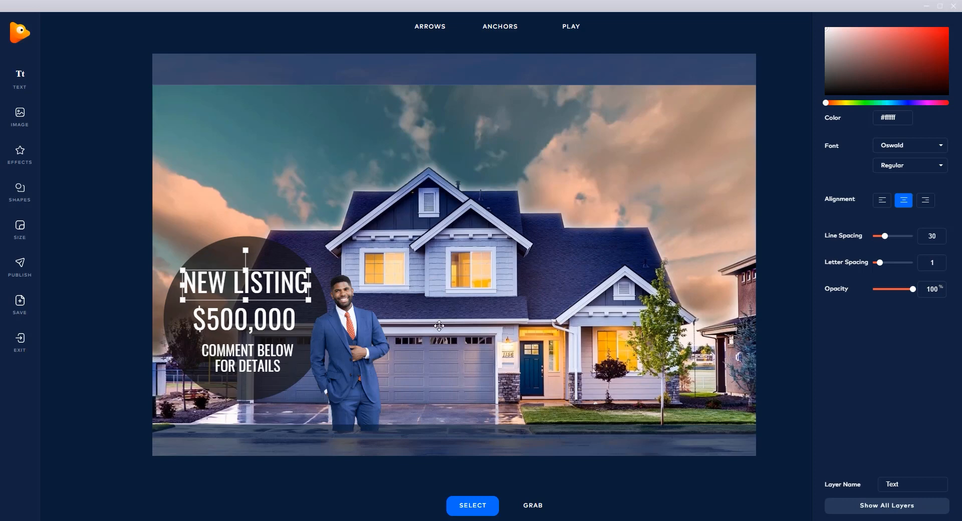
left_click(97, 323)
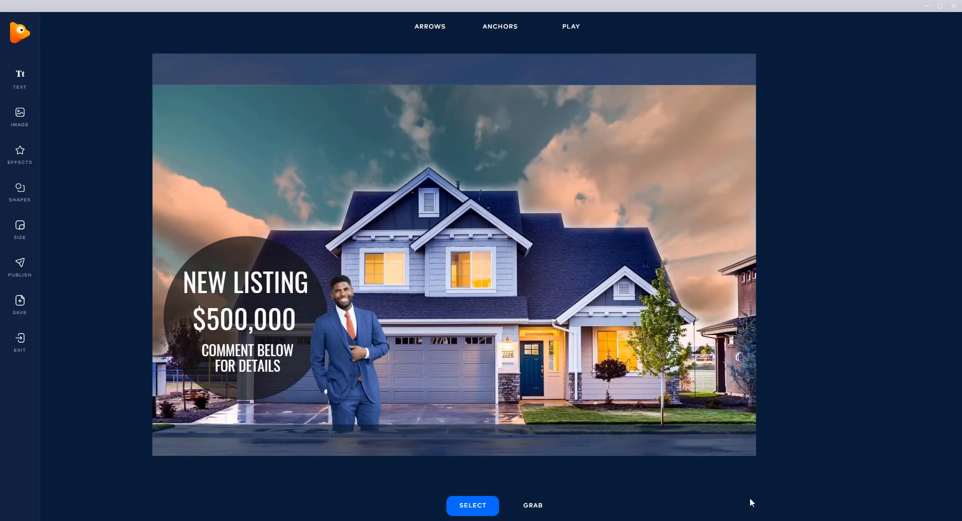
Step: Play the animated promo to check the moving sky behind the house and texts, and stop the playback
left_click(577, 27)
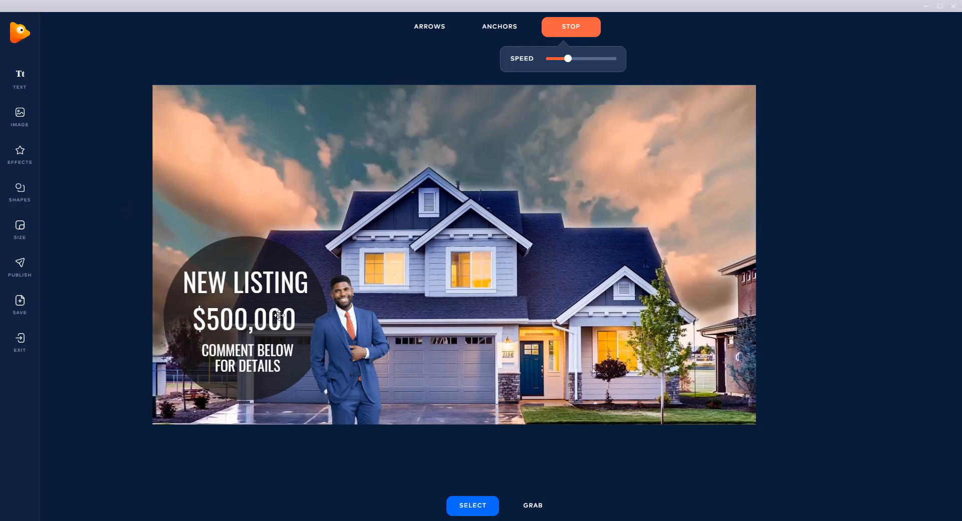
left_click(796, 210)
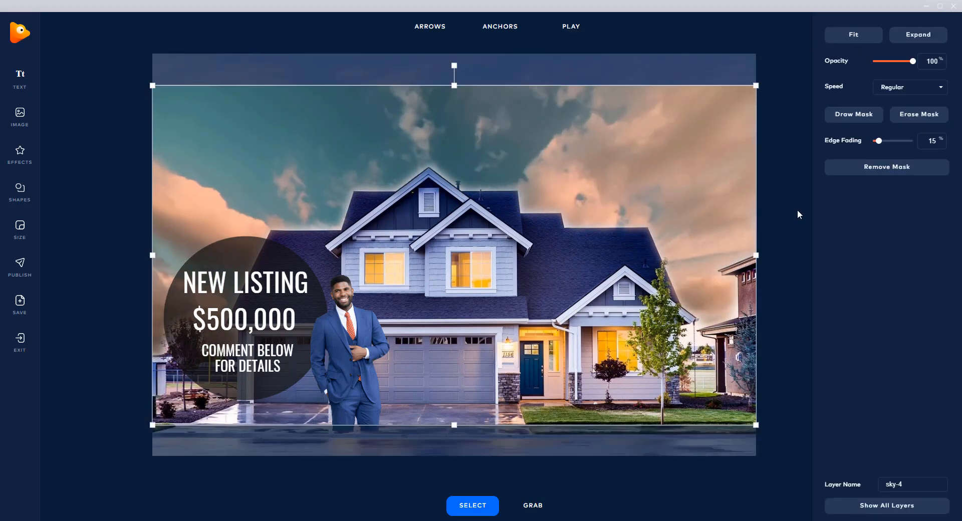